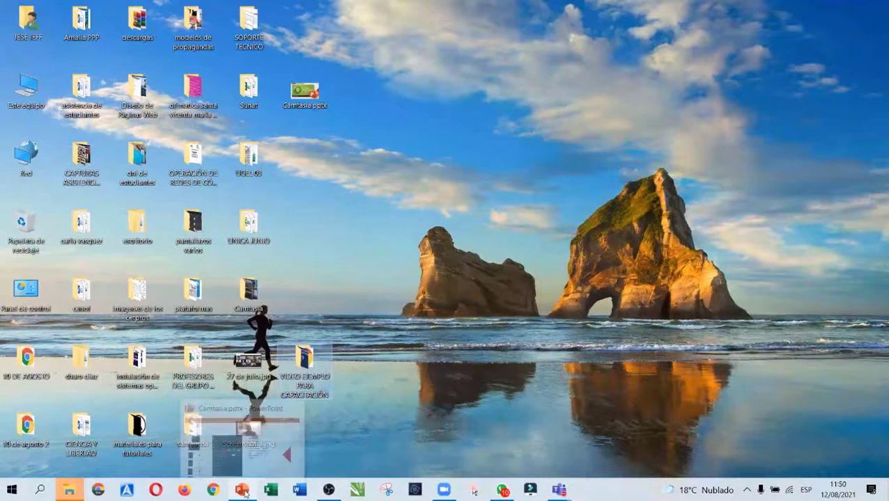
Bring up the Camtasia.pptx presentation in PowerPoint and go to slide 2.
left_click(244, 437)
scroll(90, 209, "up", 2)
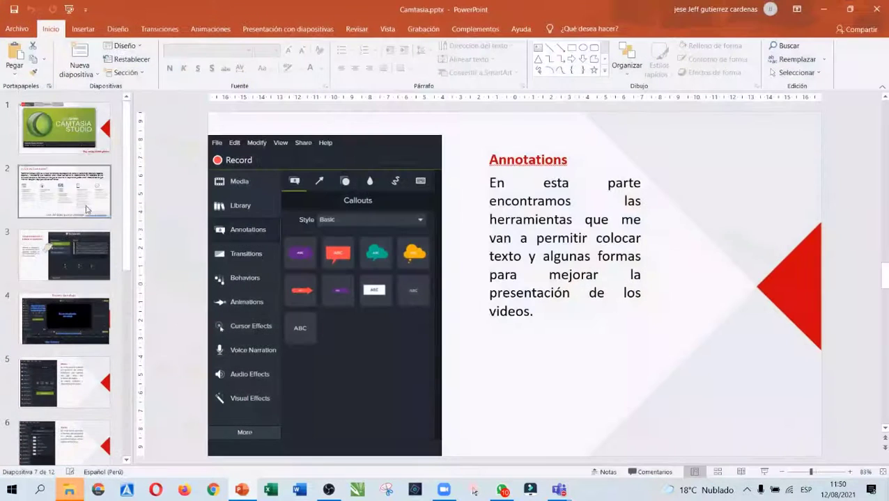
left_click(89, 209)
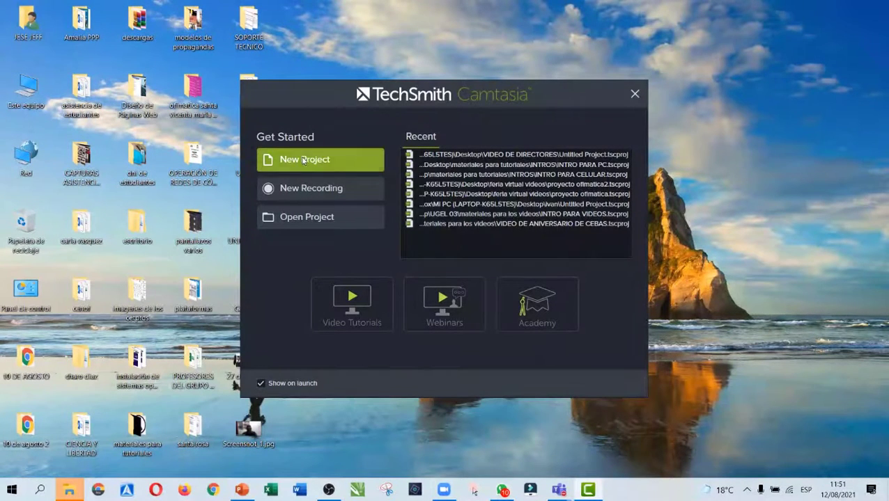
Check the hidden background apps and turn on the yellow highlight around the mouse pointer.
left_click(746, 490)
left_click(785, 380)
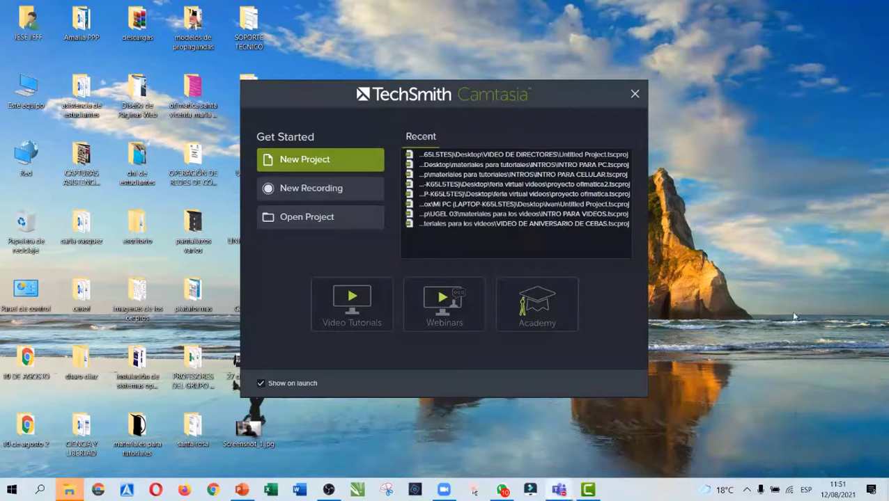
left_click(746, 491)
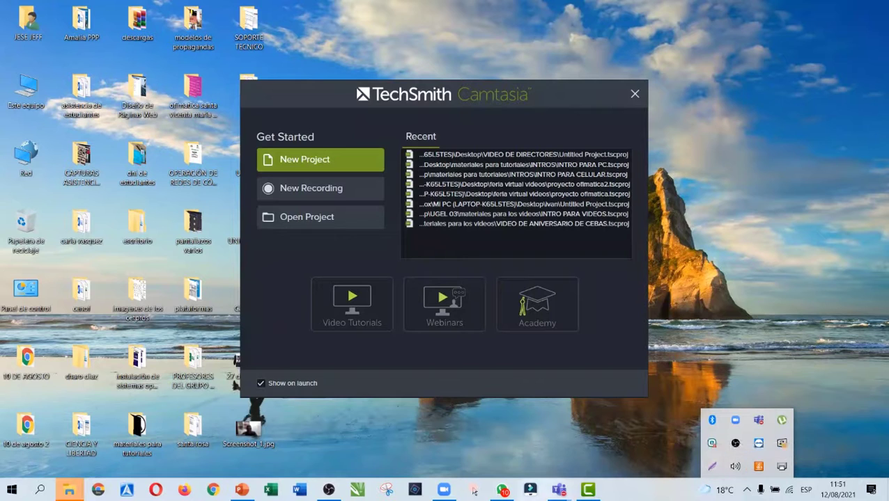
left_click(474, 491)
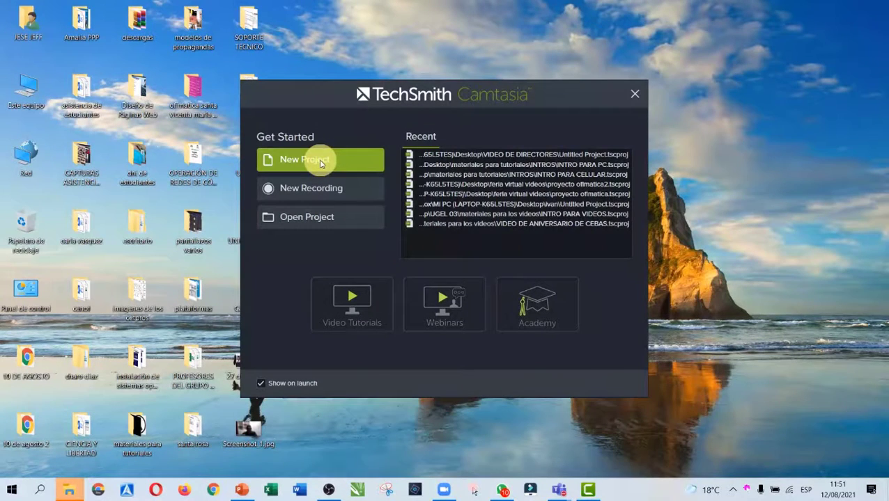
Create a new project in Camtasia and show its empty Media Bin.
left_click(321, 163)
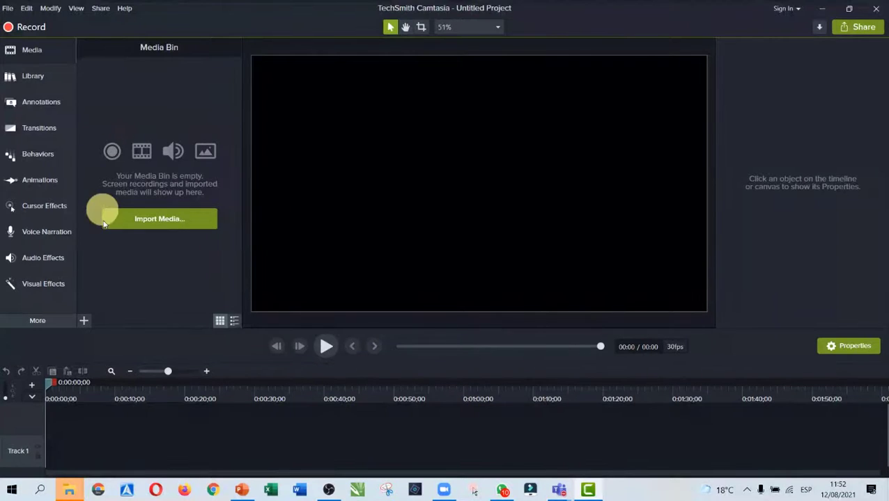
left_click(43, 53)
left_click(38, 51)
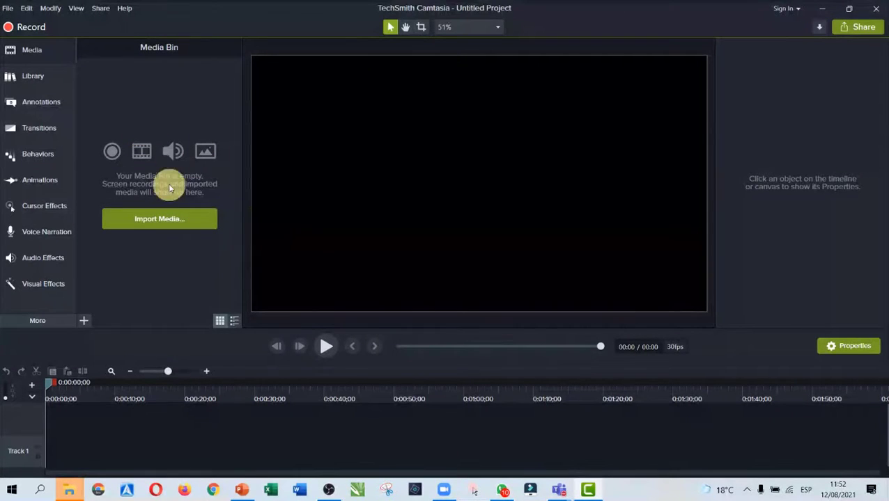
Look through the Camtasia 2019 library's Icons folder and its Buildings subfolder, then collapse both.
left_click(32, 76)
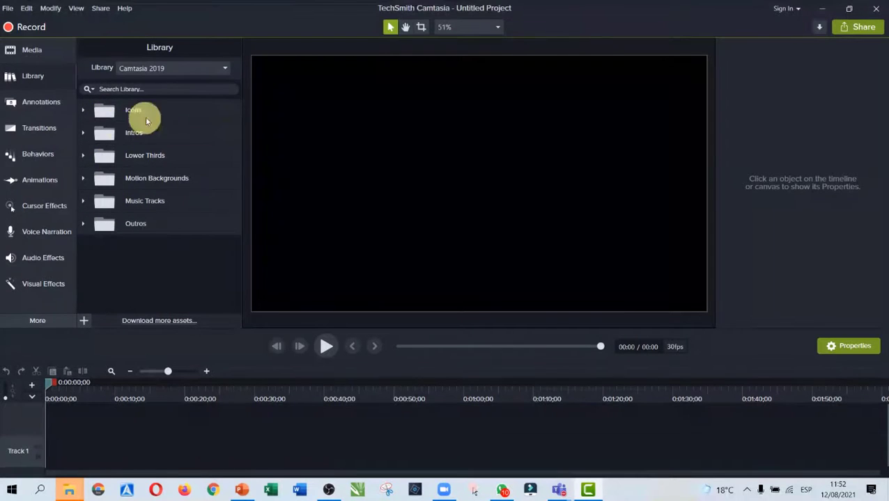
left_click(83, 113)
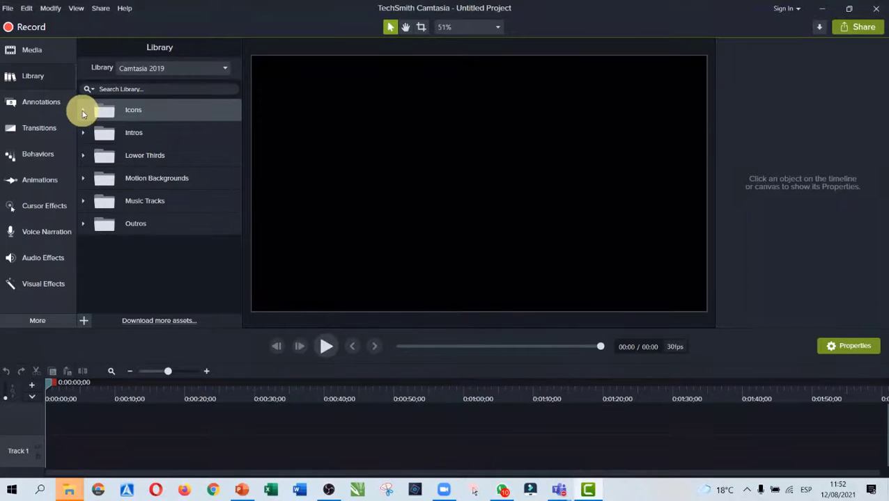
double_click(101, 114)
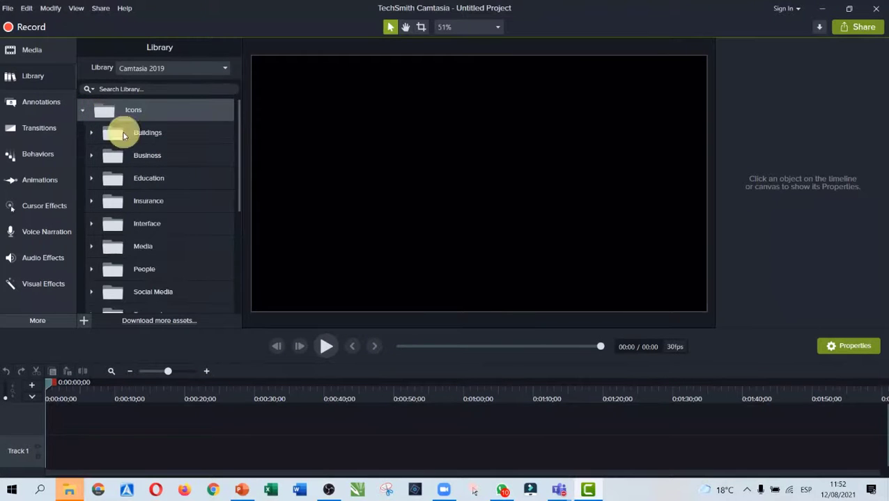
double_click(122, 131)
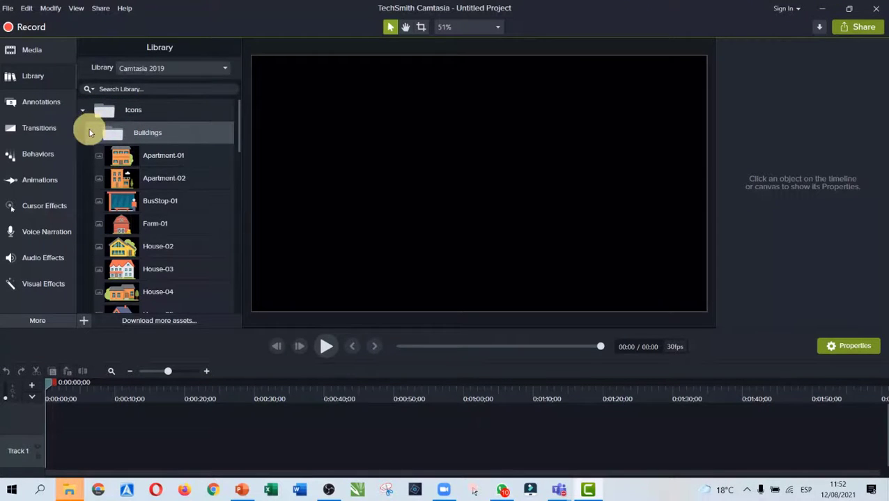
left_click(90, 133)
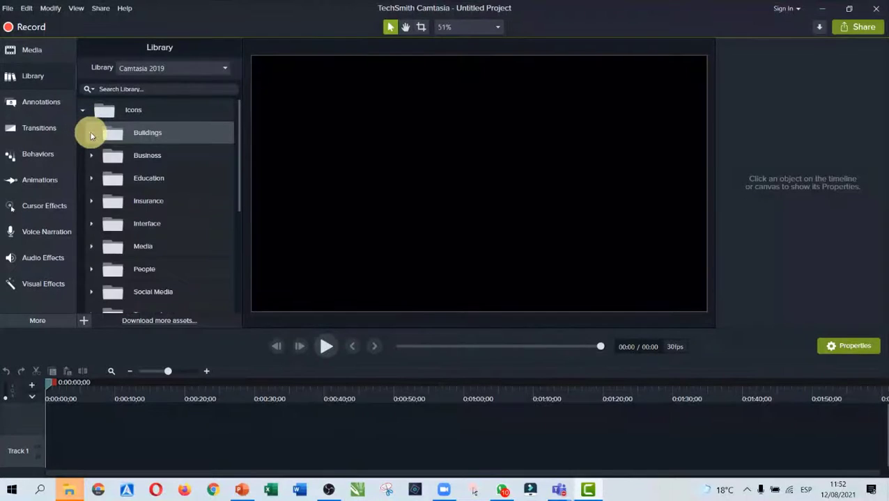
left_click(82, 110)
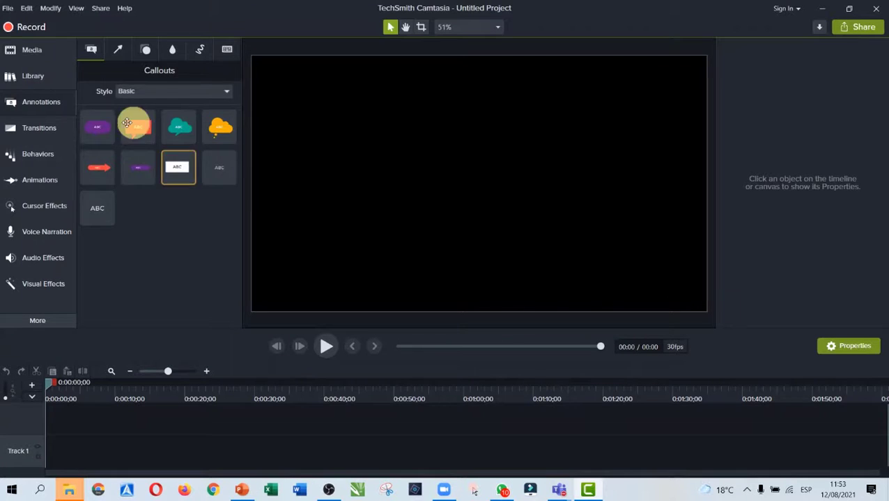
Look through the available transitions and behaviors, then return to the Media Bin.
left_click(39, 127)
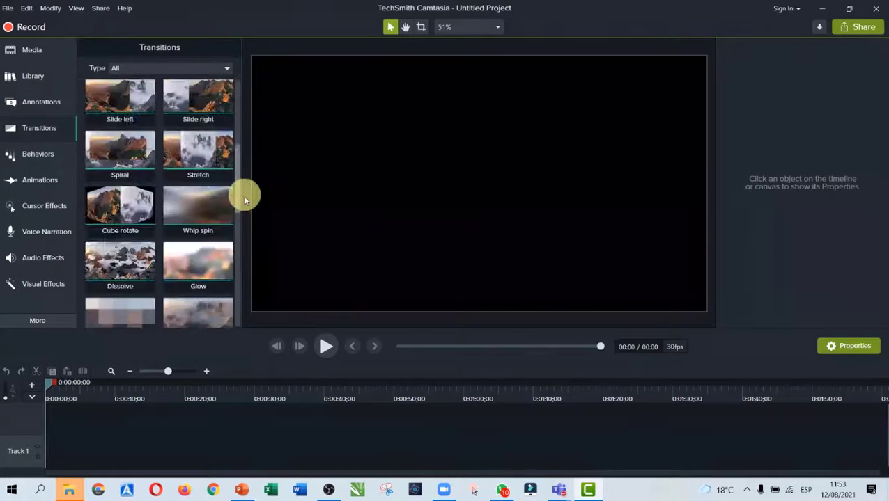
left_click_drag(246, 194, 219, 152)
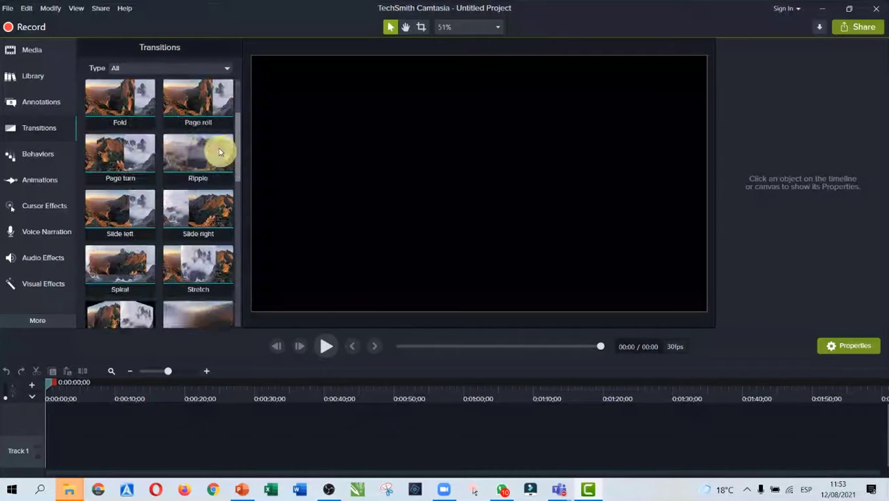
scroll(123, 148, "up", 2)
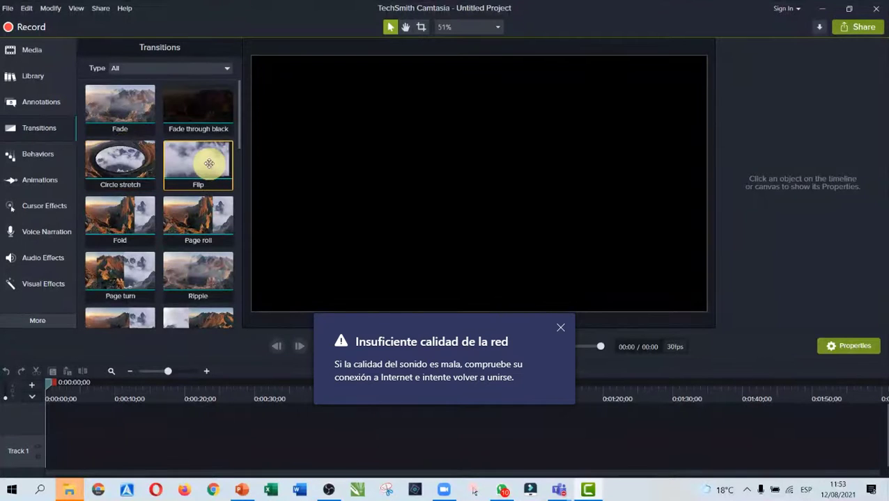
left_click(37, 152)
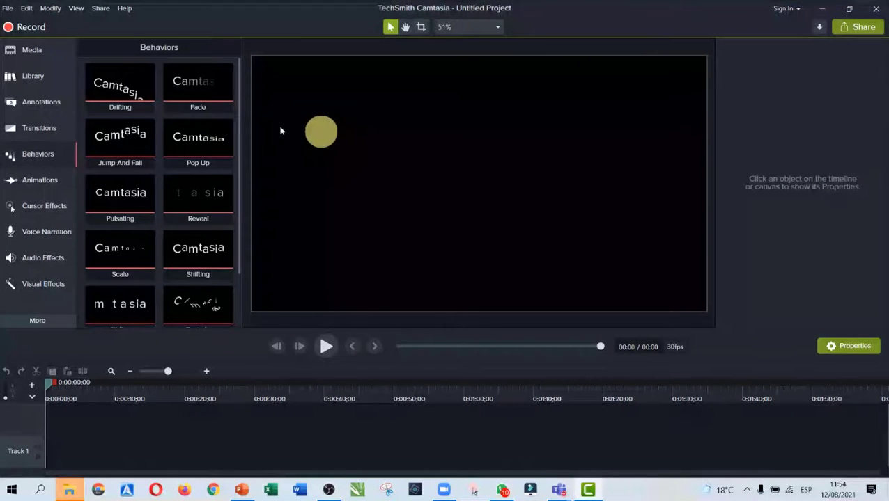
left_click(31, 50)
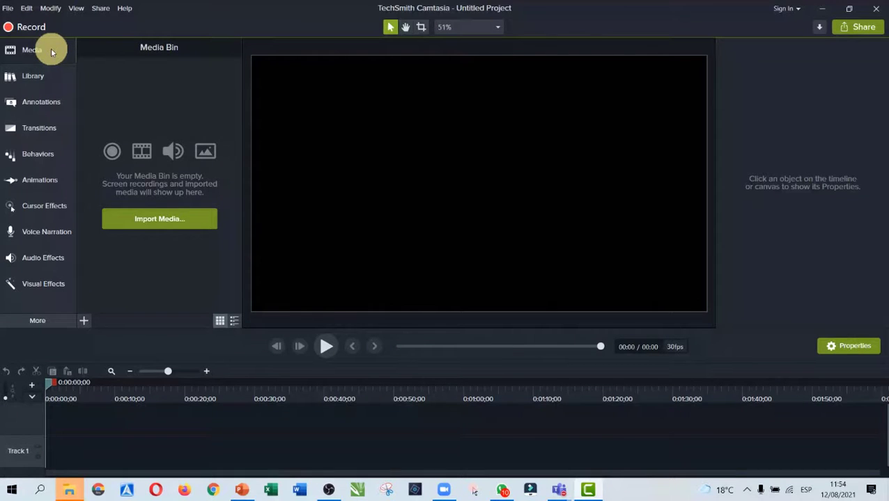
Minimize Camtasia, open the desktop's Camtasia folder in a maximized window, and select video 2.mp4.
left_click(825, 13)
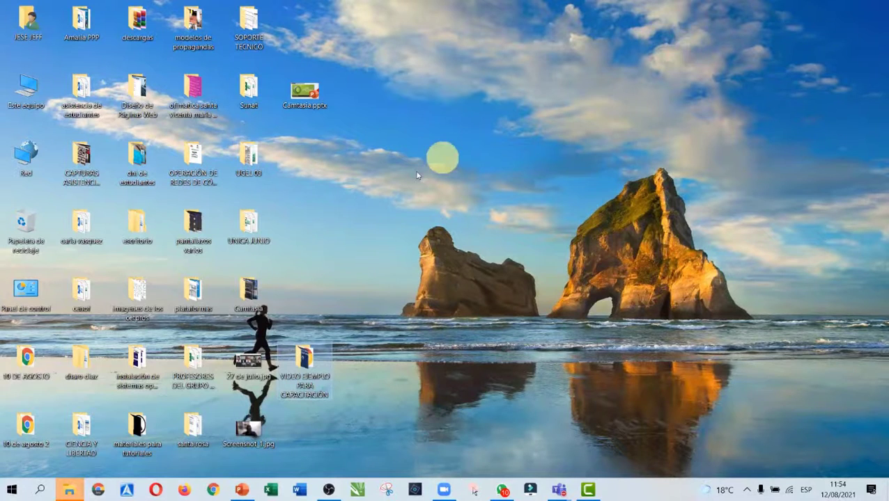
double_click(252, 293)
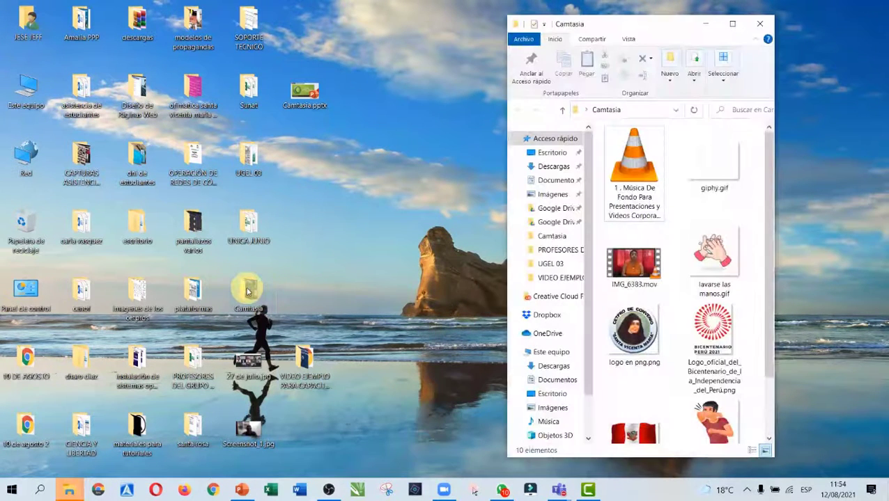
left_click(732, 24)
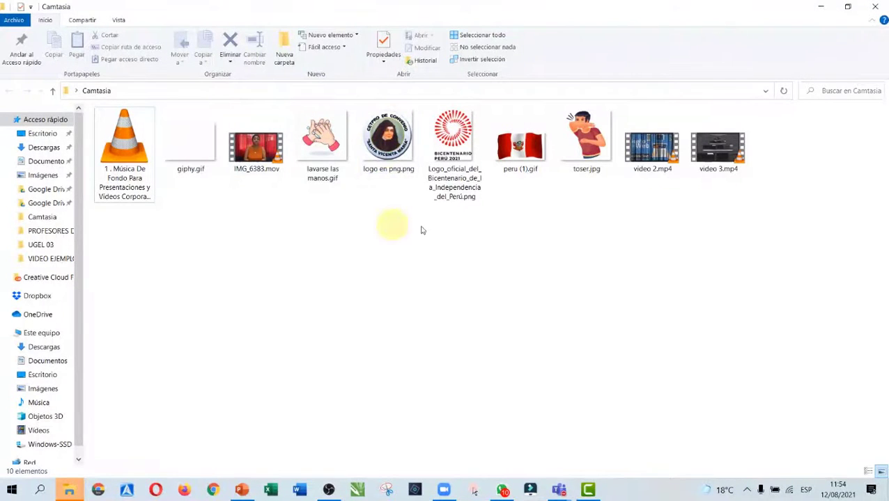
left_click(650, 163)
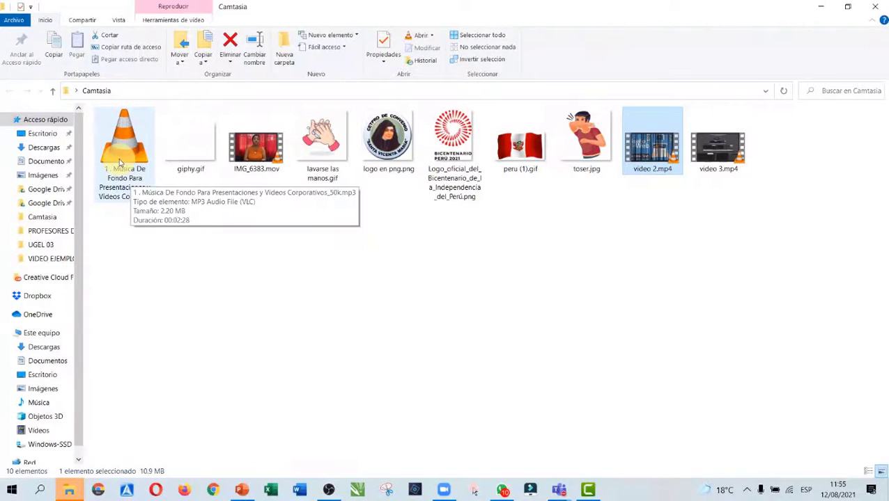
Play IMG_6383.mov from the beginning, pause it near its end, and close the player.
double_click(254, 146)
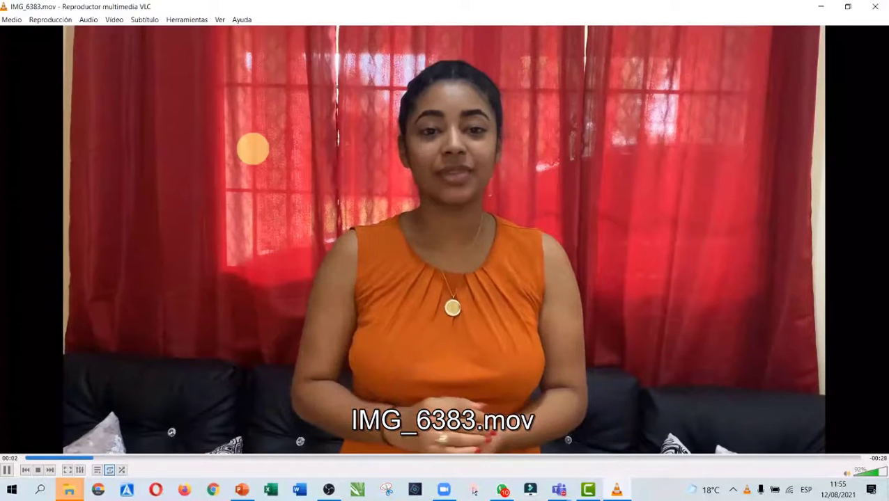
left_click(28, 458)
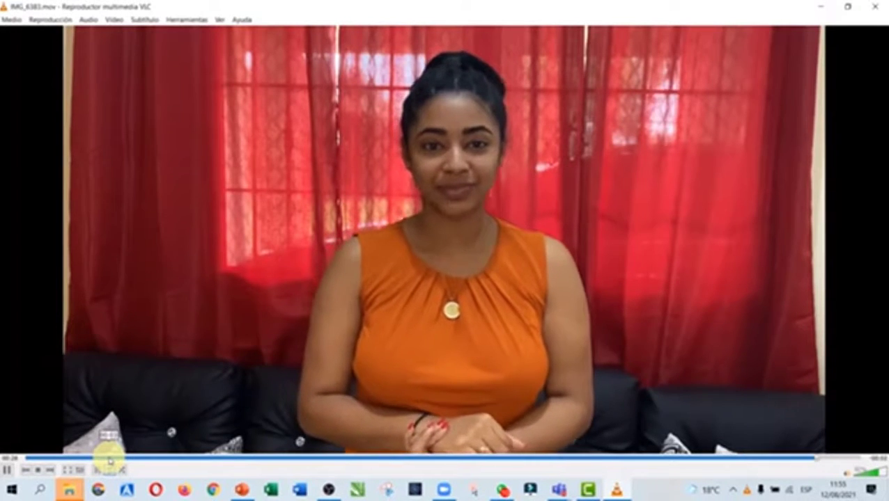
key("space")
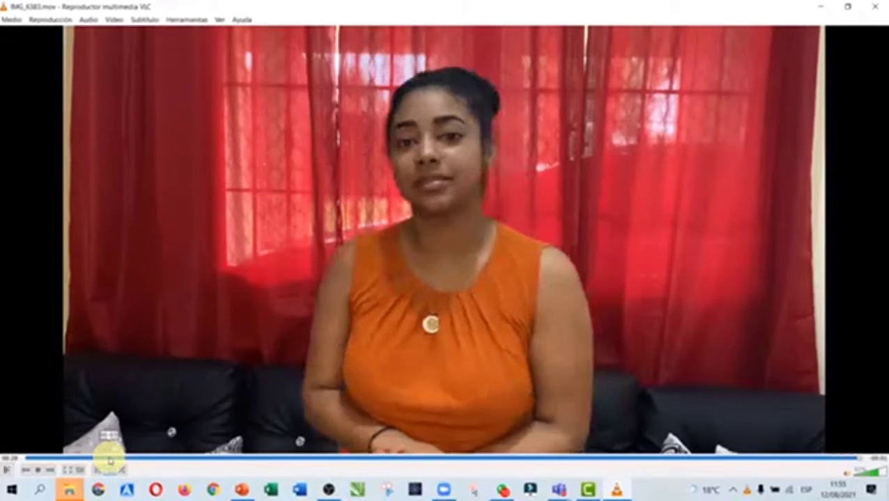
key("alt+F4")
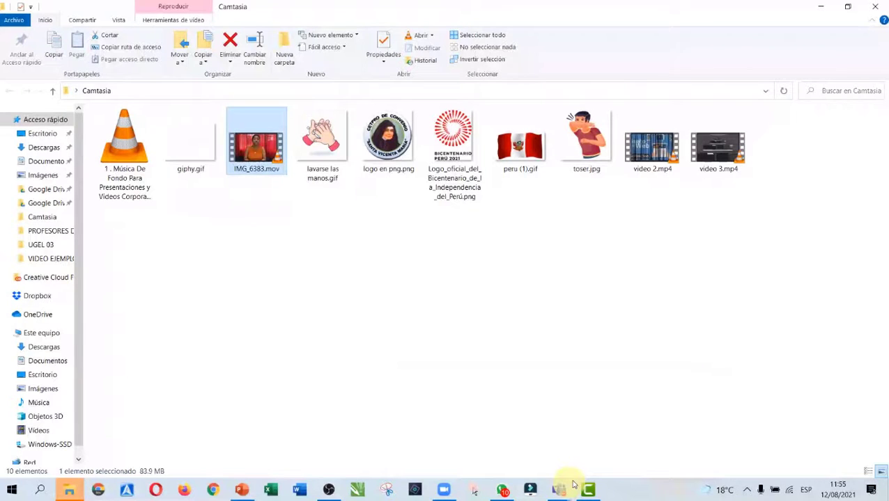
Replay the opening seconds of IMG_6383.mov, pause it, and close the player again.
mouse_move(559, 490)
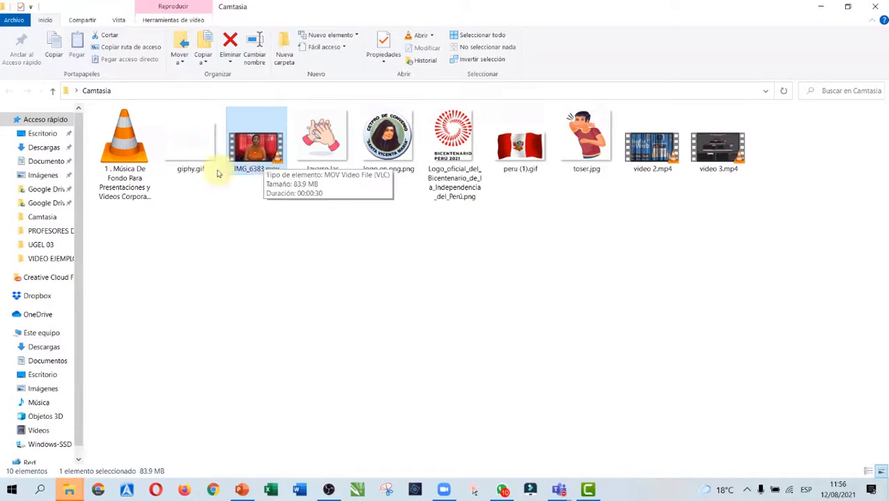
double_click(263, 151)
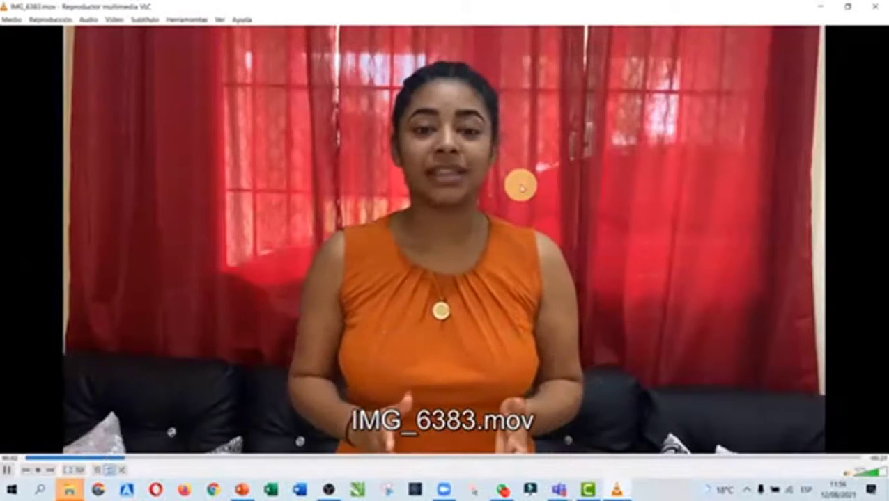
left_click(7, 470)
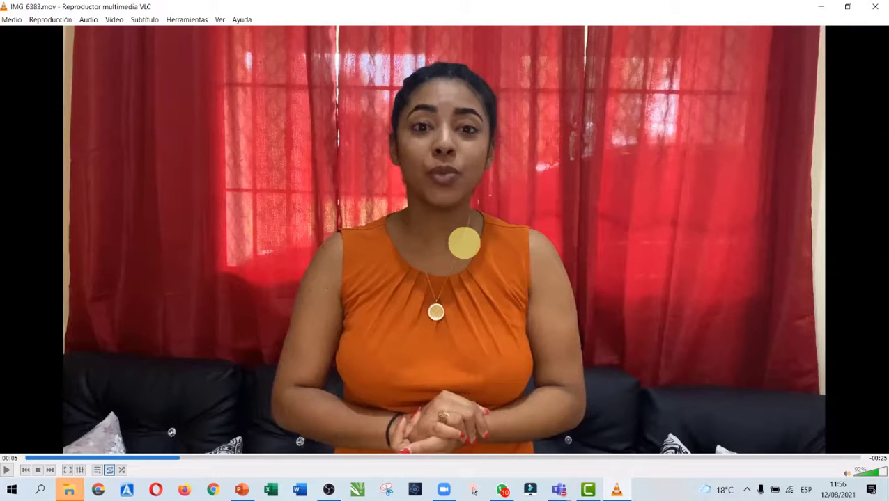
left_click(873, 11)
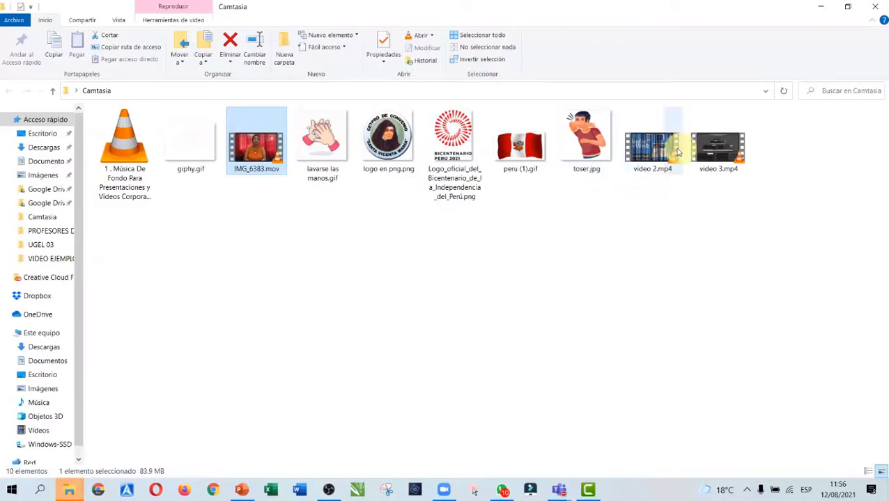
Open video 2.mp4, pause playback, and skim ahead through it to 01:52.
left_click(640, 150)
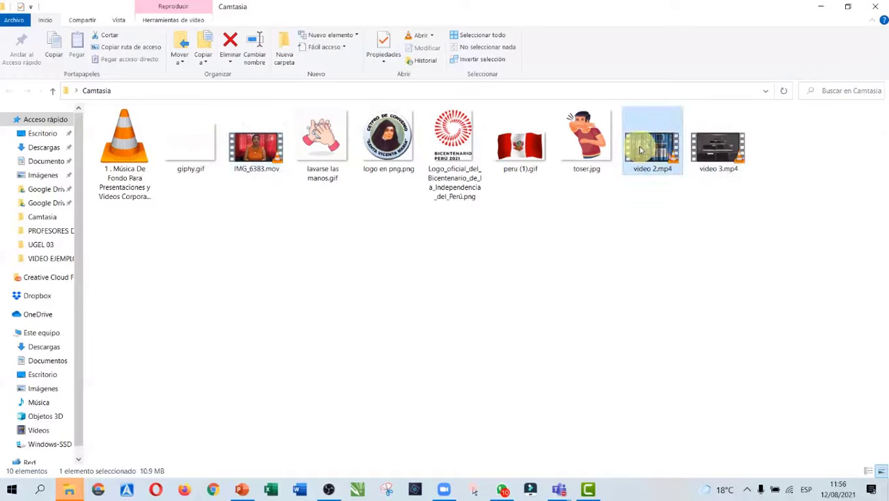
double_click(640, 150)
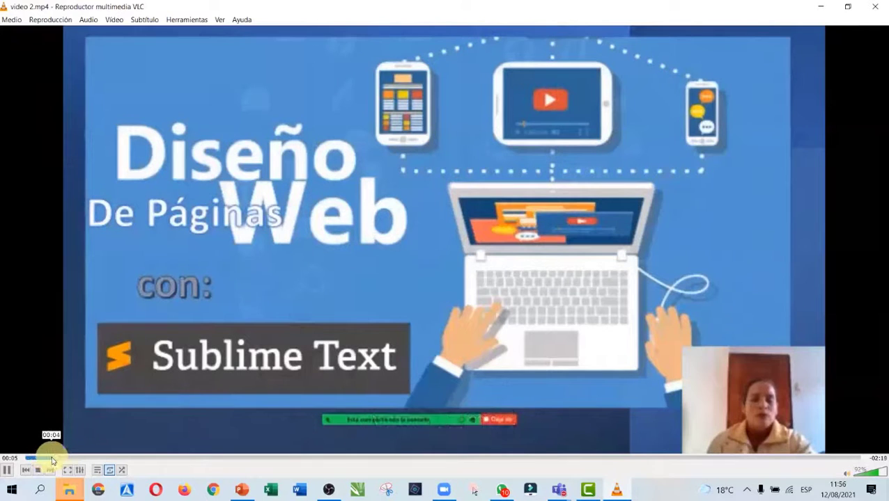
left_click(7, 470)
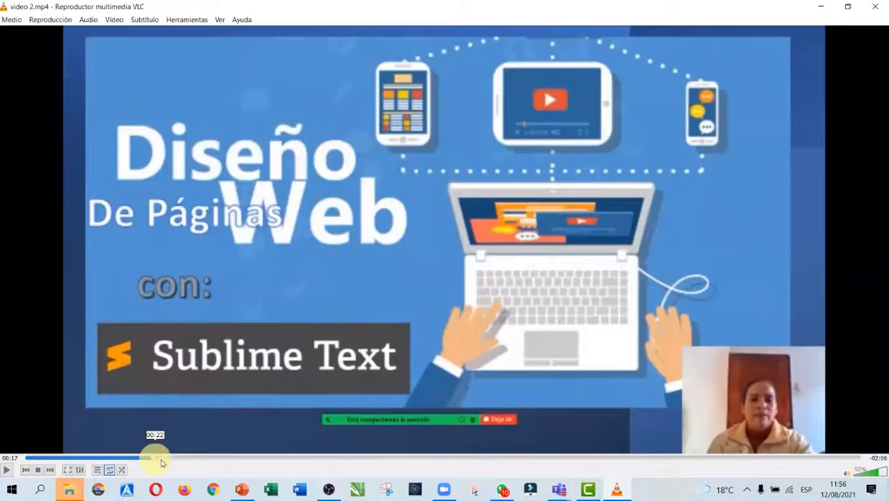
left_click(327, 459)
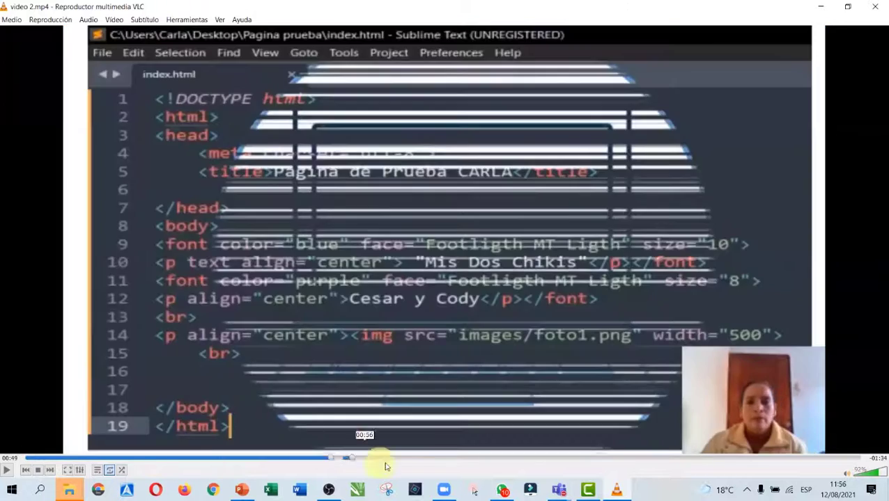
left_click_drag(386, 462, 681, 472)
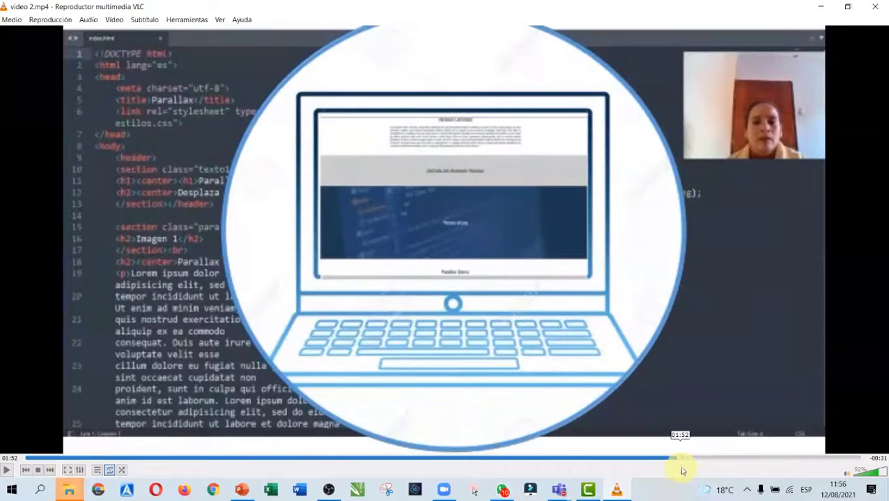
Play the rest of video 2.mp4 from 01:52, then preview the opening seconds of video 3.mp4, closing the player after each.
left_click(7, 471)
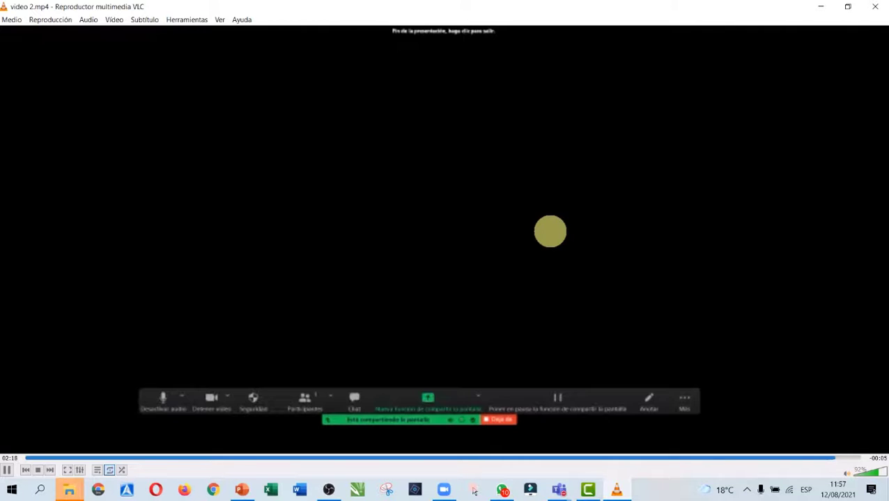
left_click(874, 8)
left_click(728, 155)
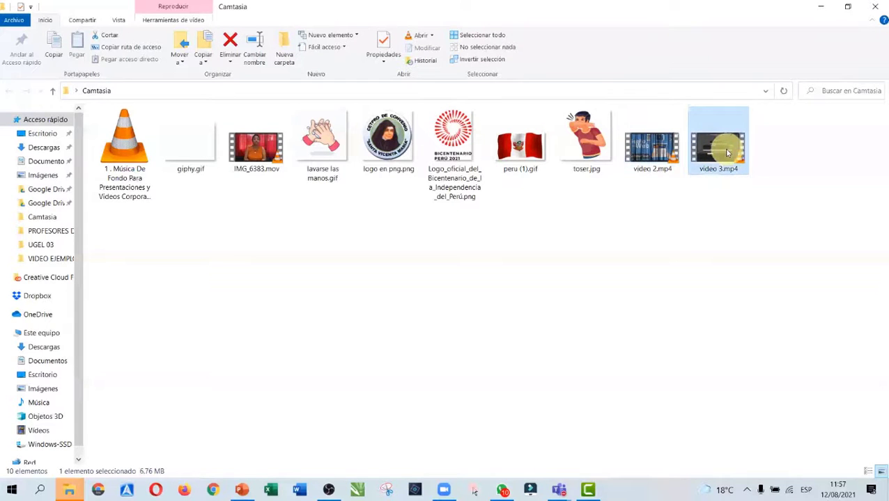
double_click(728, 154)
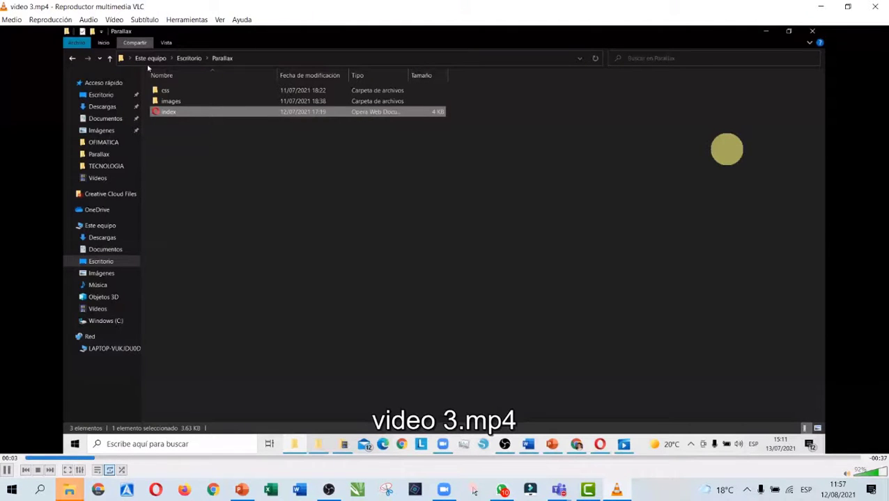
left_click(881, 9)
Review the video files in the Camtasia folder, selecting video 2.mp4 and finally IMG_6383.mov.
left_click(651, 148)
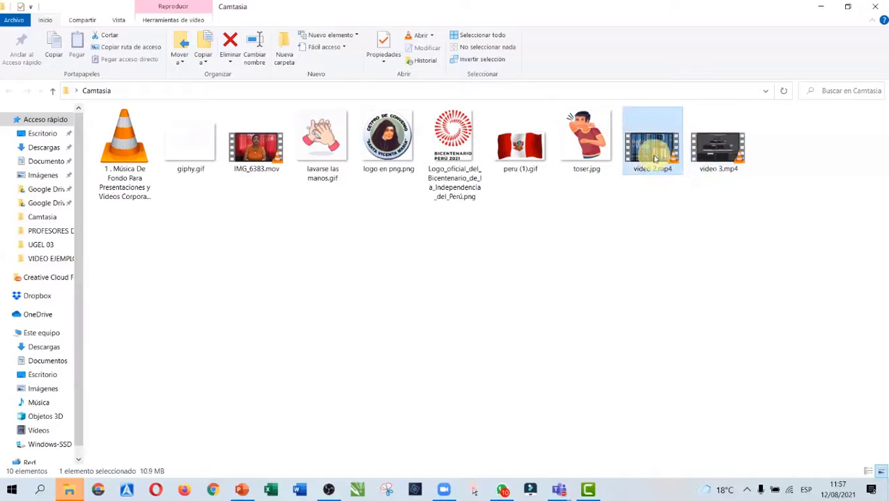
left_click(707, 159)
left_click(677, 147)
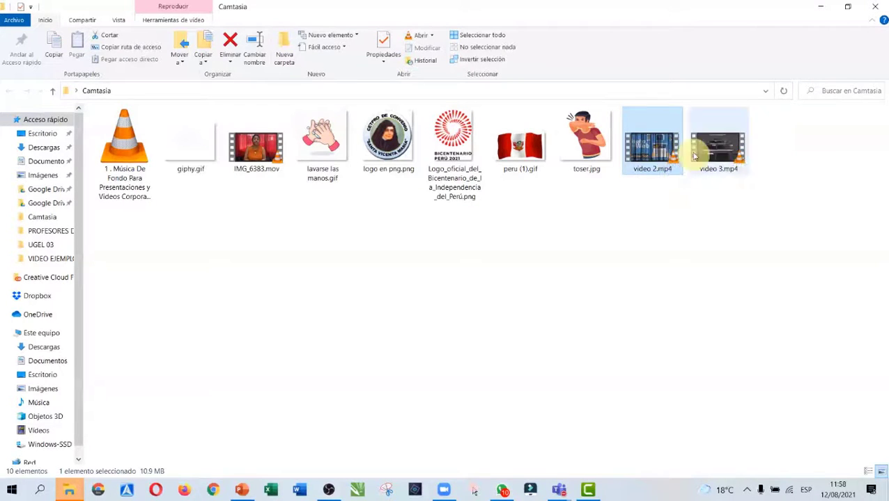
left_click(257, 147)
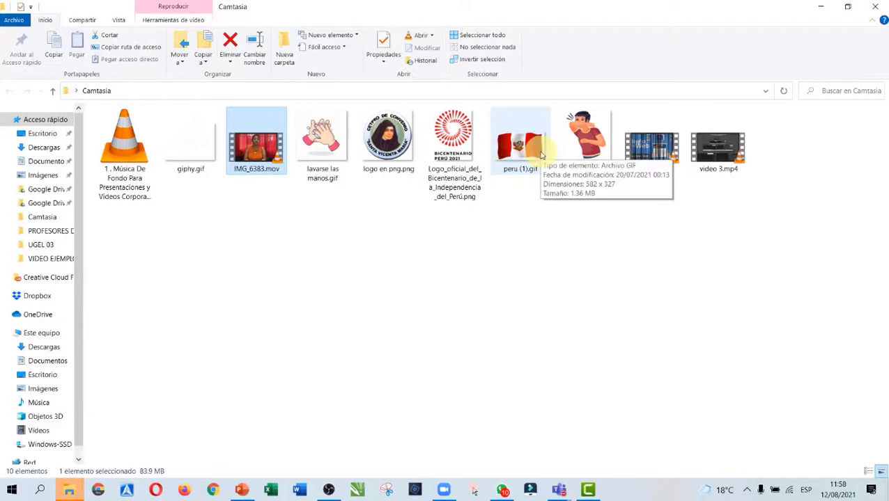
Check the Microsoft Teams meeting window and switch to Camtasia.
mouse_move(563, 493)
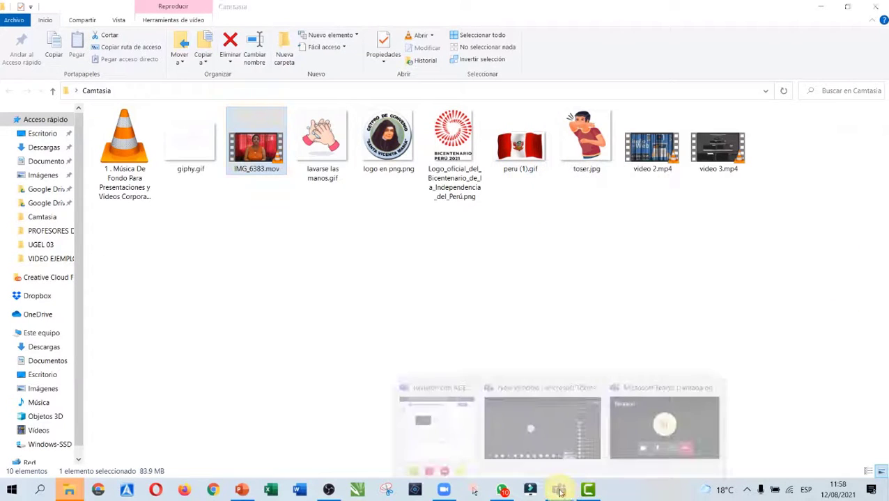
left_click(534, 436)
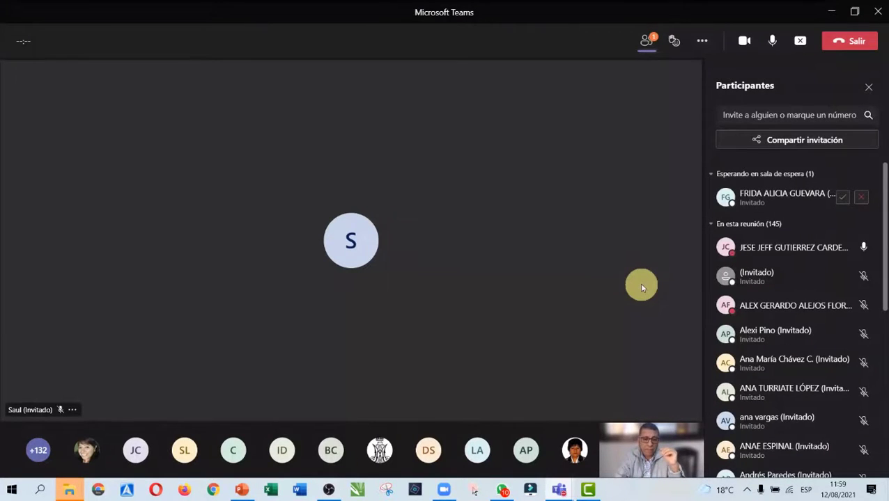
left_click(588, 491)
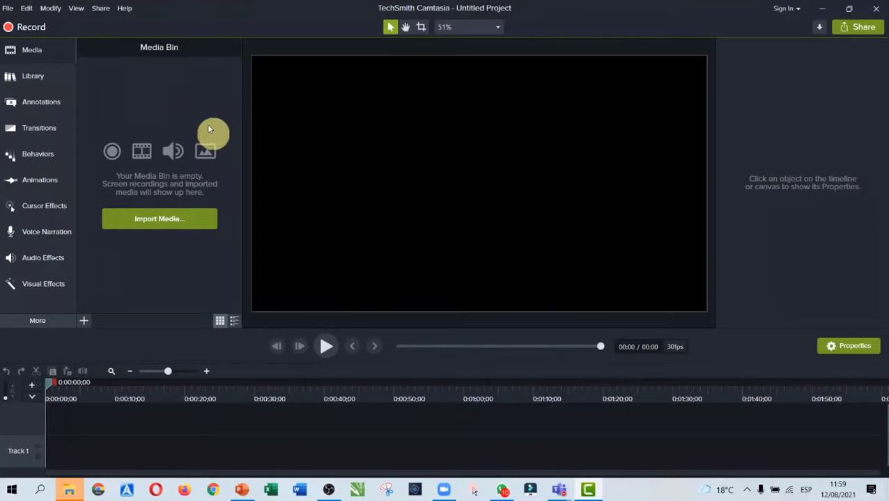
Bring up the Camtasia folder in a reduced window over the editor and list its files in the Details view.
mouse_move(70, 494)
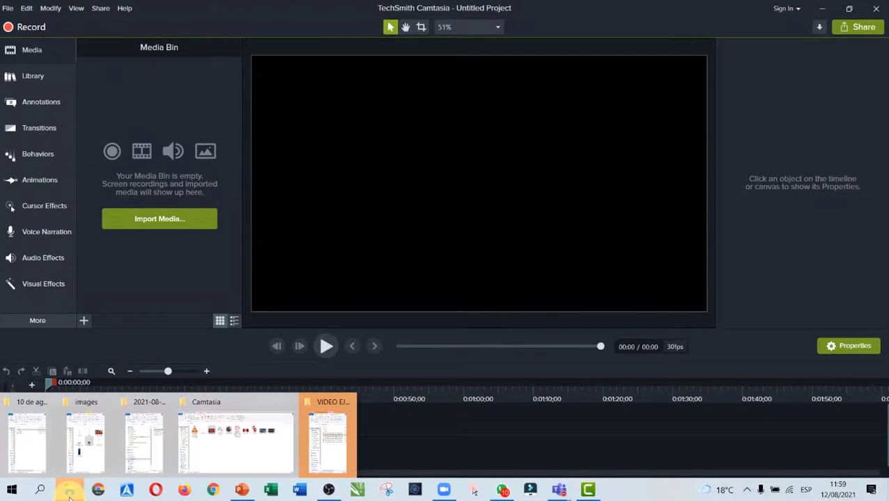
left_click(240, 440)
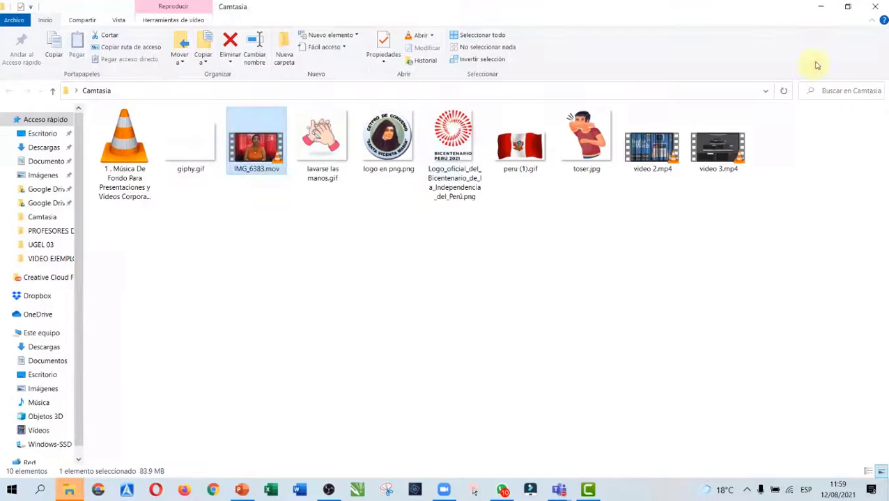
left_click(848, 7)
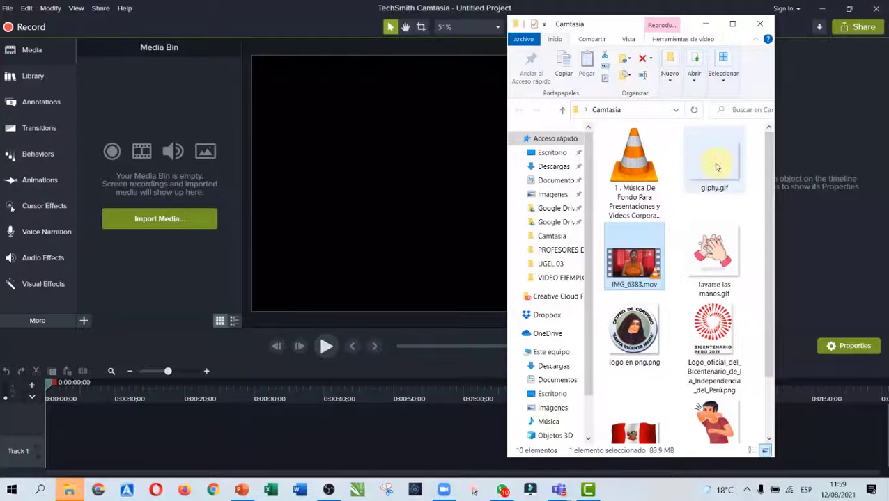
left_click(633, 40)
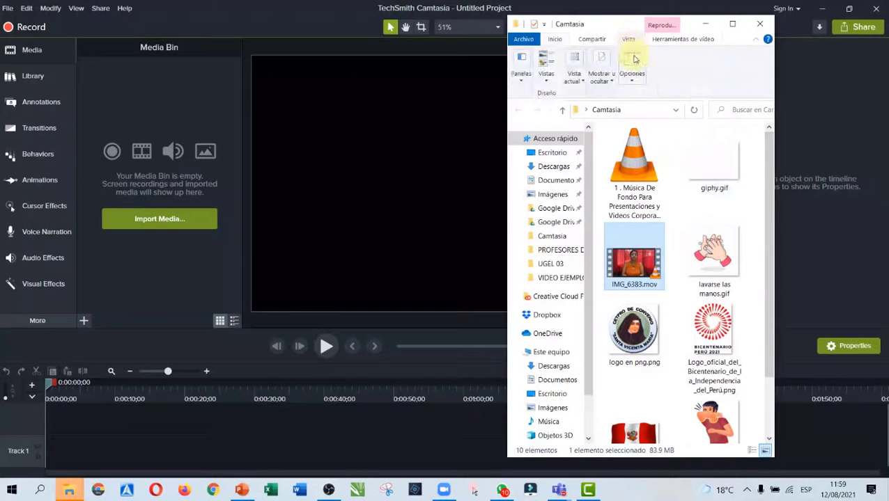
left_click(546, 76)
left_click(706, 103)
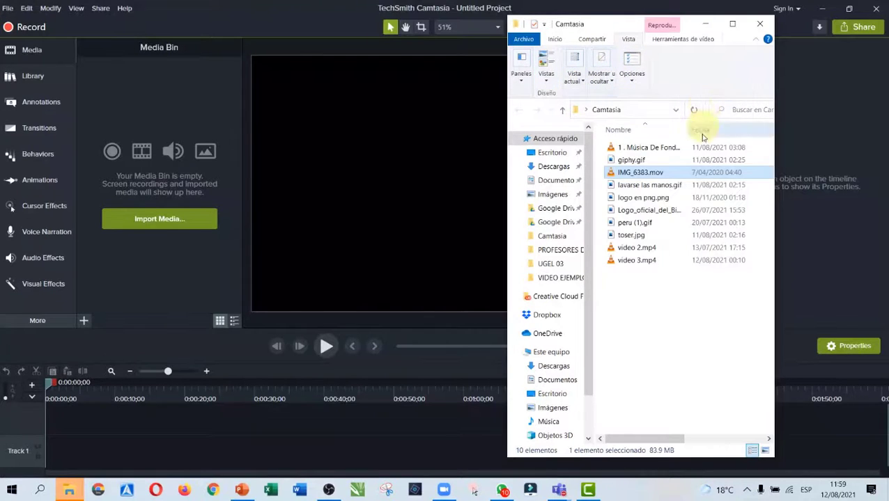
Import all the files of the Camtasia folder into the Media Bin and look through the imported media.
left_click_drag(706, 330, 626, 149)
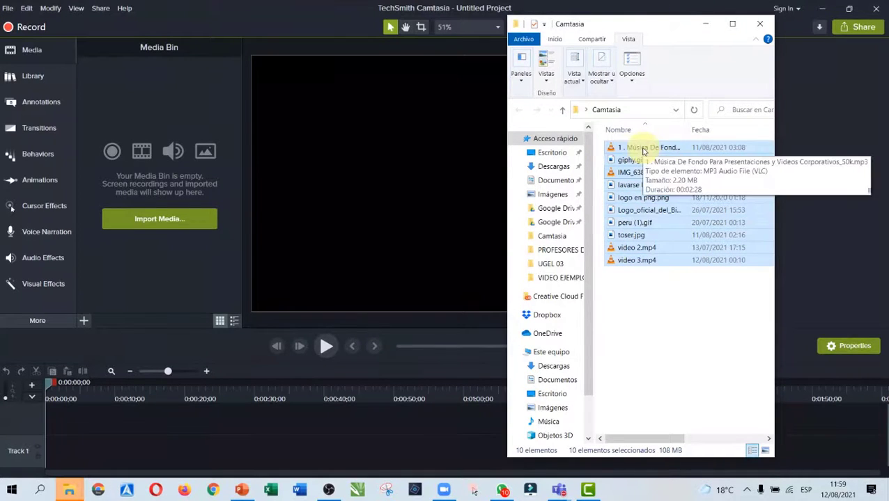
left_click_drag(644, 152, 157, 122)
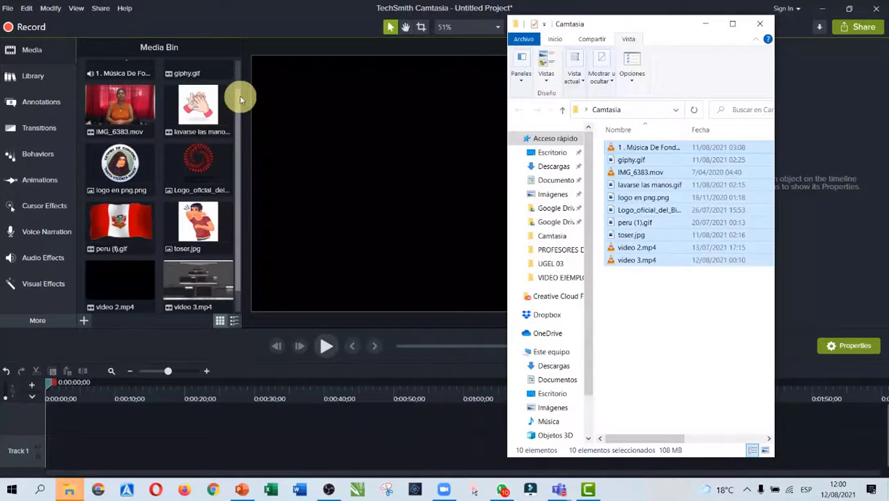
left_click_drag(242, 99, 238, 128)
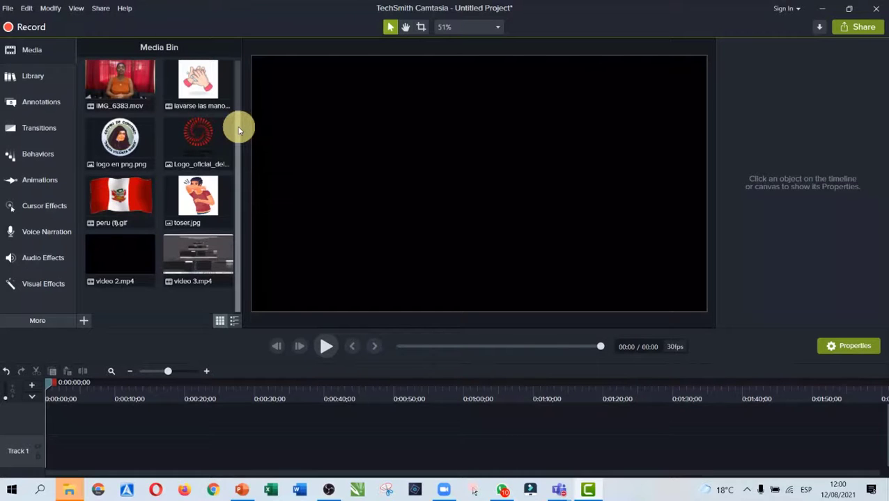
left_click_drag(238, 124, 242, 89)
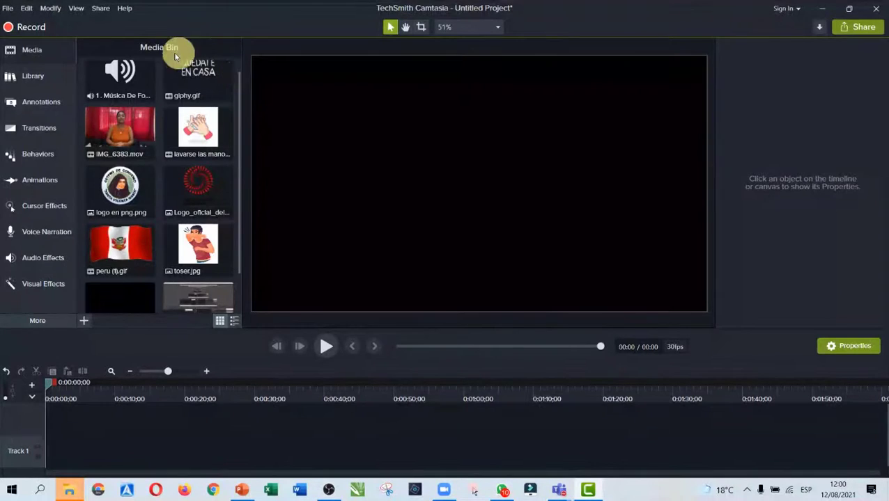
left_click(198, 245)
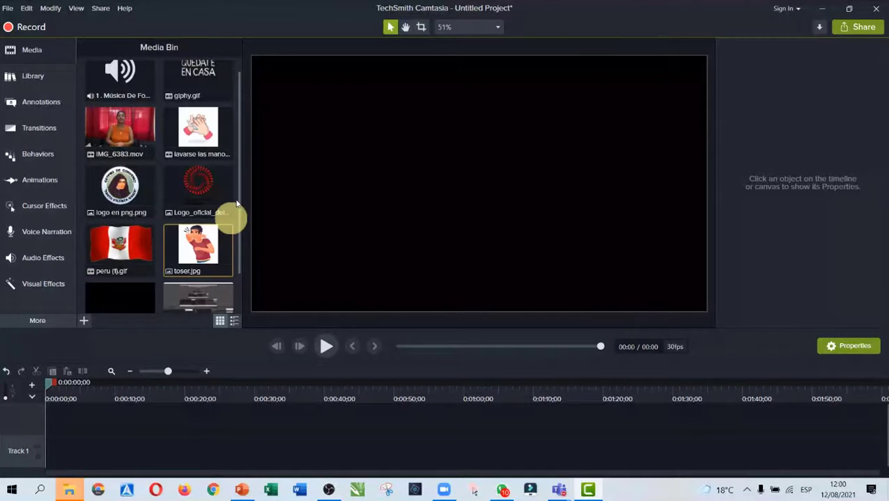
left_click(193, 59)
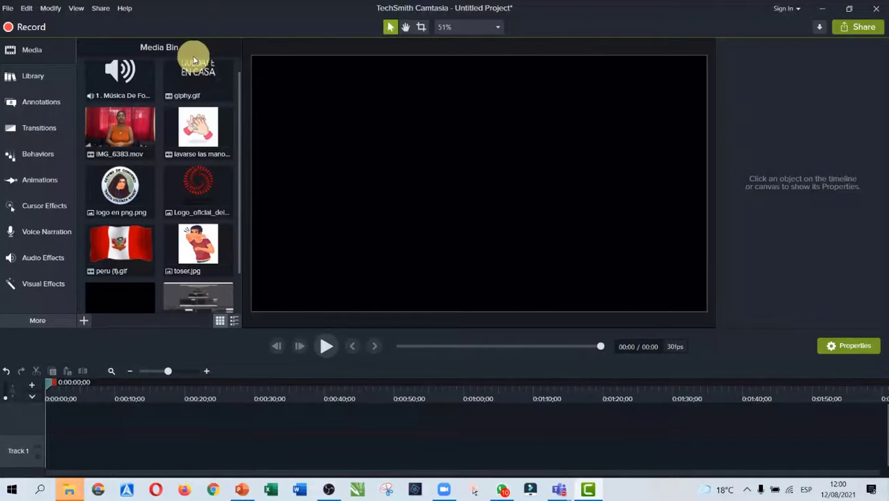
left_click_drag(239, 126, 237, 162)
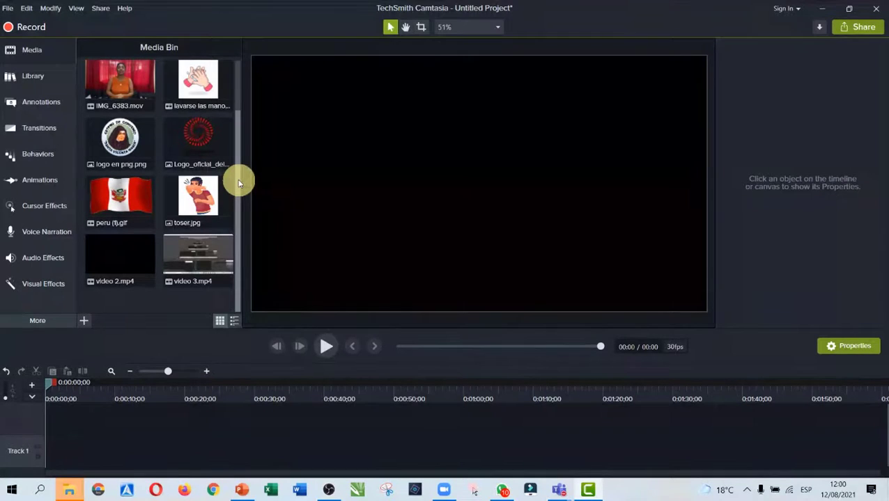
Expand the Intros folder in the Camtasia 2019 library and place the tictactoe intro at the start of Track 1.
left_click(34, 78)
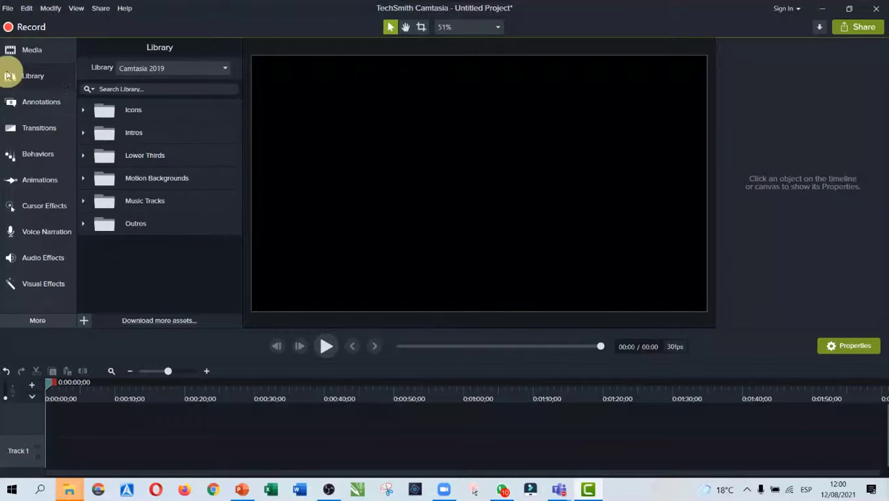
left_click(84, 134)
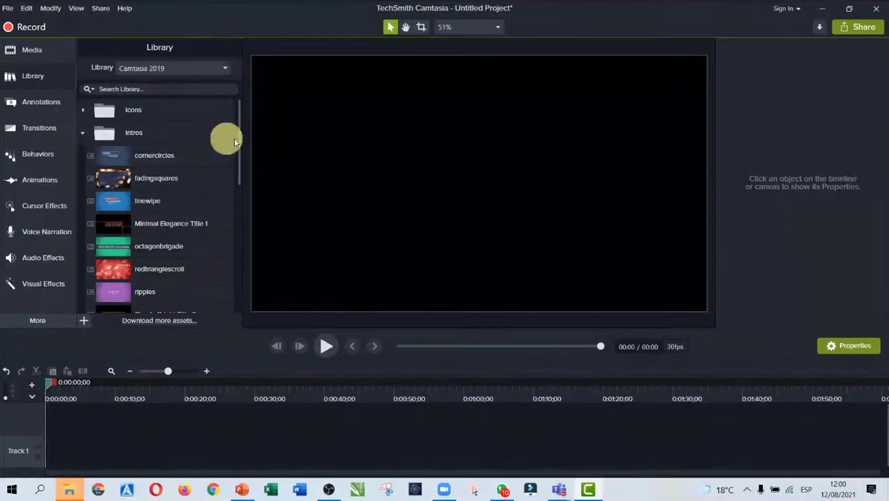
left_click_drag(237, 118, 236, 179)
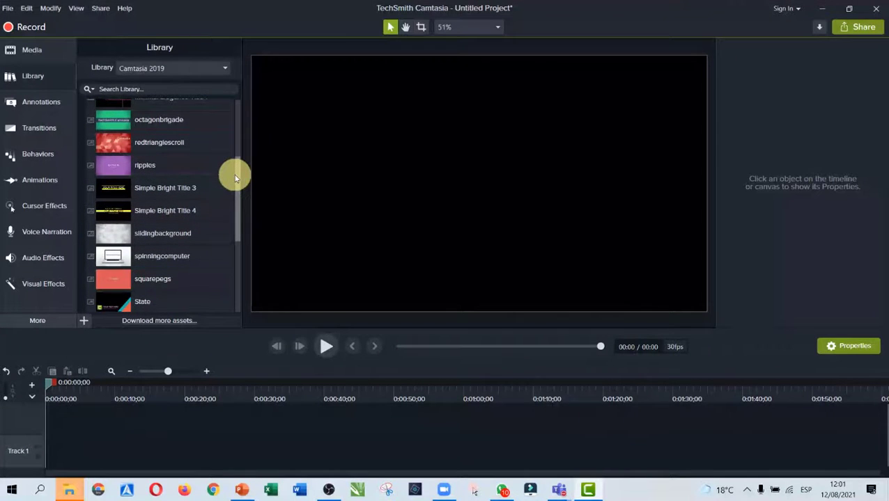
left_click_drag(234, 174, 234, 210)
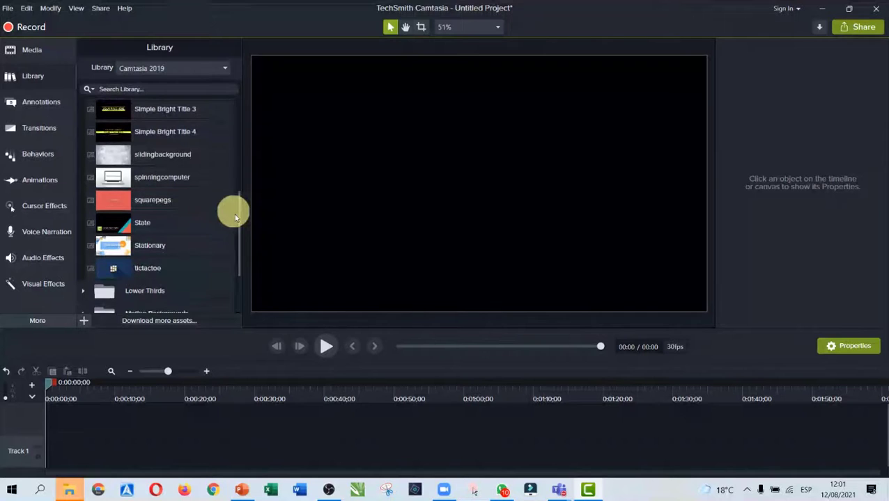
left_click(113, 271)
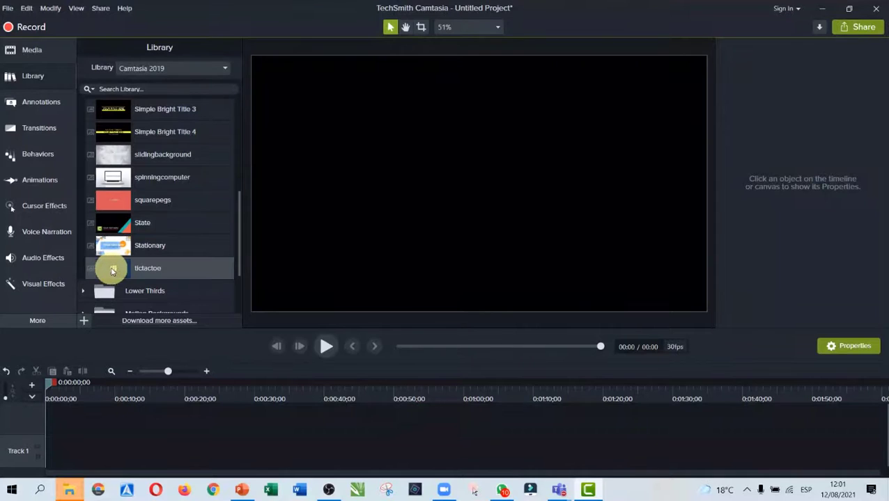
left_click_drag(113, 271, 51, 474)
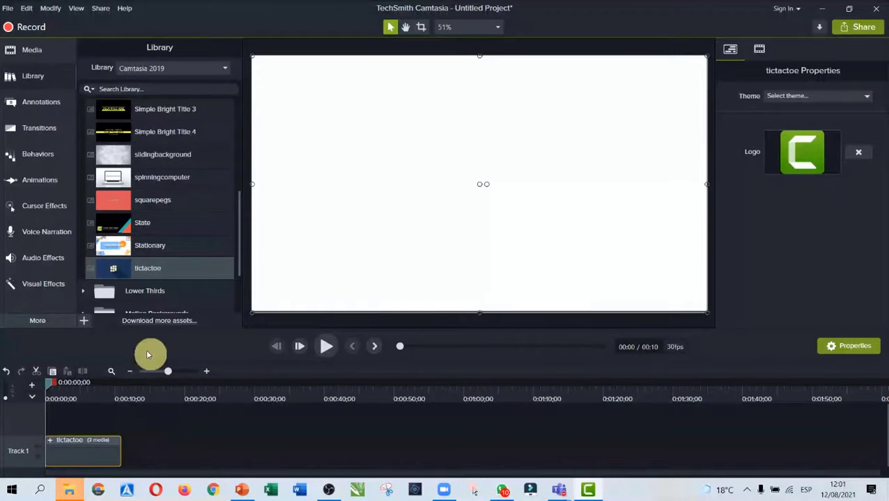
Add the fadingsquares intro to Track 1 directly after the tictactoe clip.
scroll(188, 205, "up", 5)
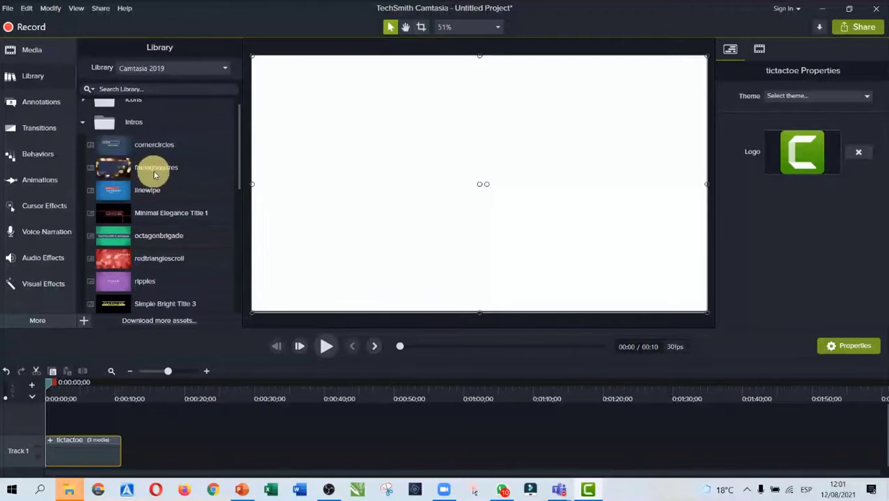
left_click(112, 173)
left_click_drag(113, 181, 117, 465)
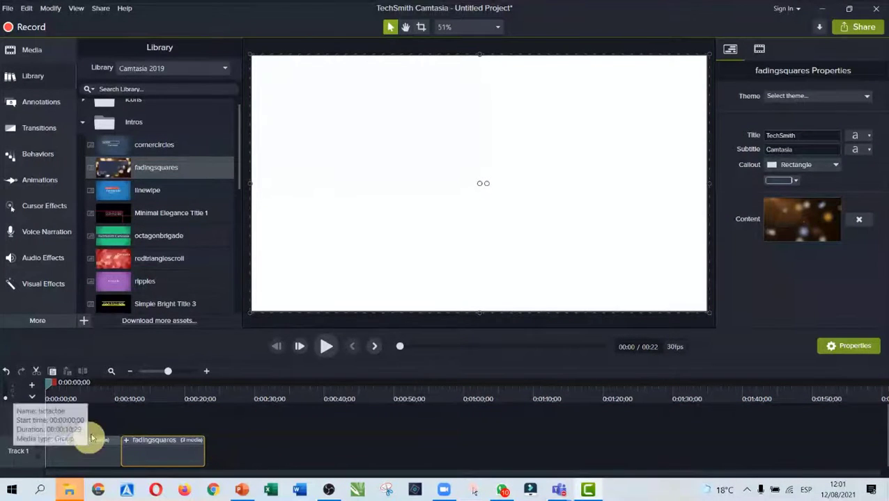
Play both intros through to the end and set the playhead back to 0:00:08;13 within tictactoe.
left_click(327, 347)
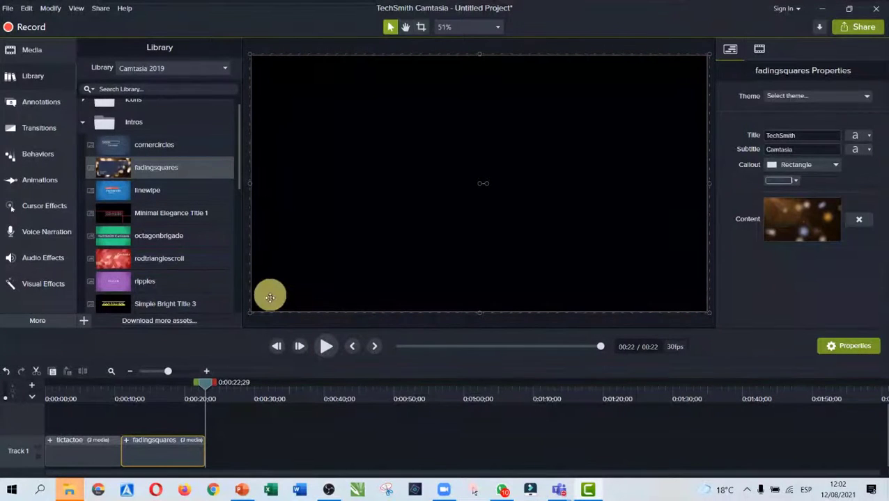
left_click_drag(205, 390, 52, 394)
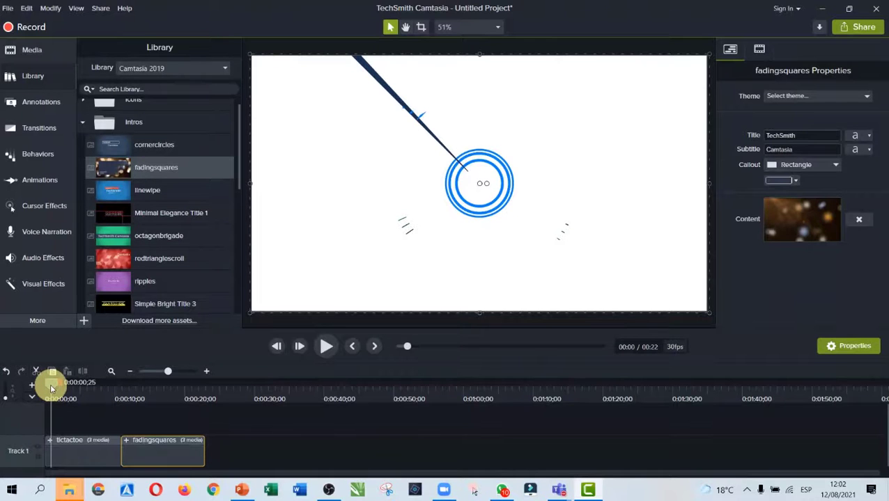
left_click_drag(55, 384, 103, 385)
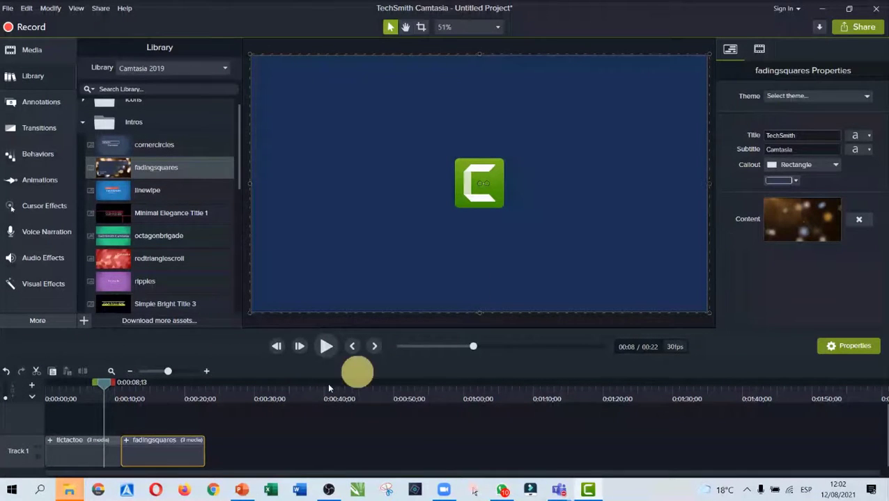
Replace the logo of the tictactoe intro with logo en png.png from the Camtasia folder on the desktop.
left_click(89, 449)
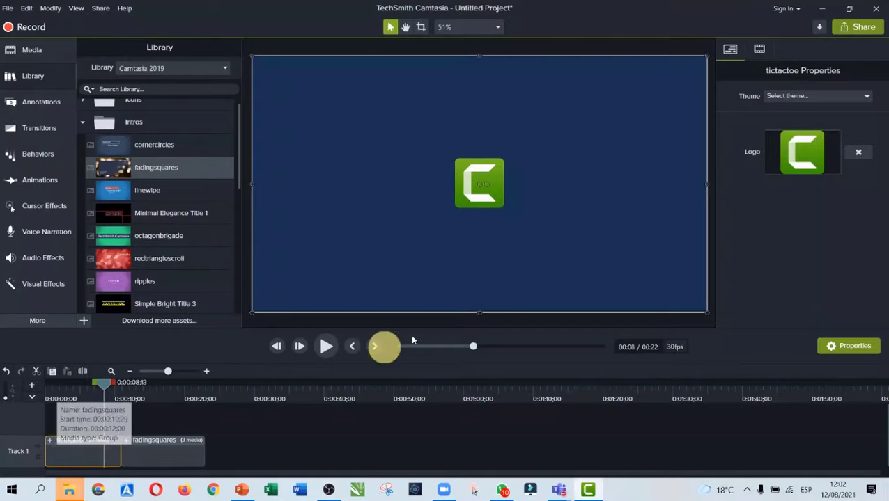
left_click(859, 154)
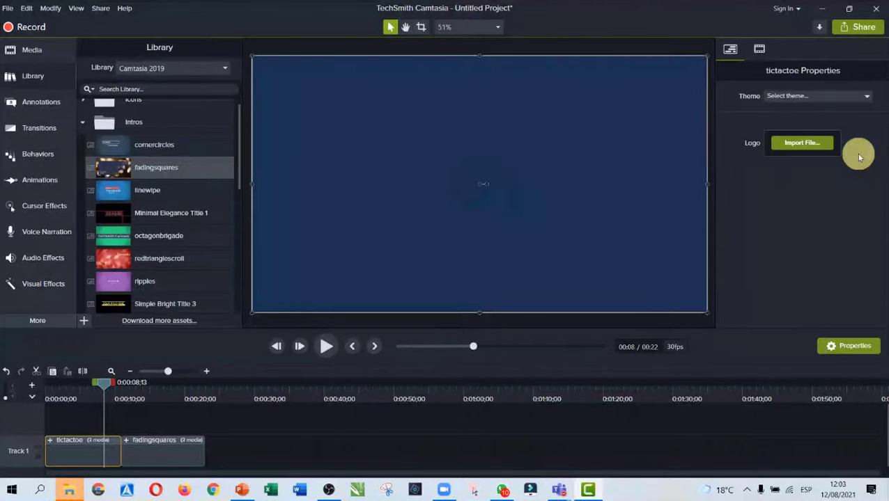
left_click(798, 144)
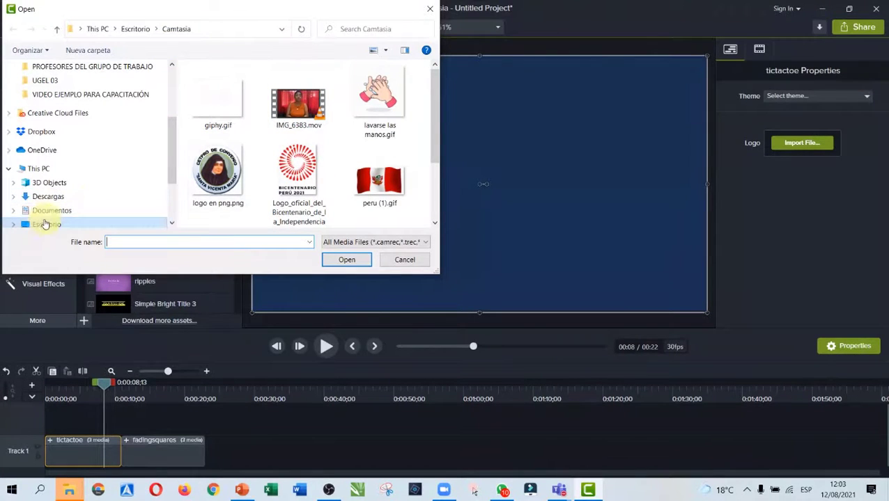
left_click(44, 226)
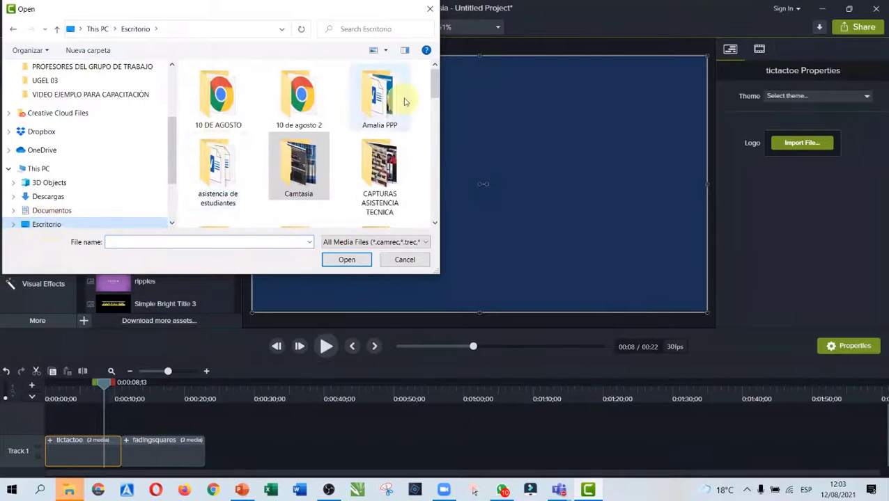
double_click(297, 159)
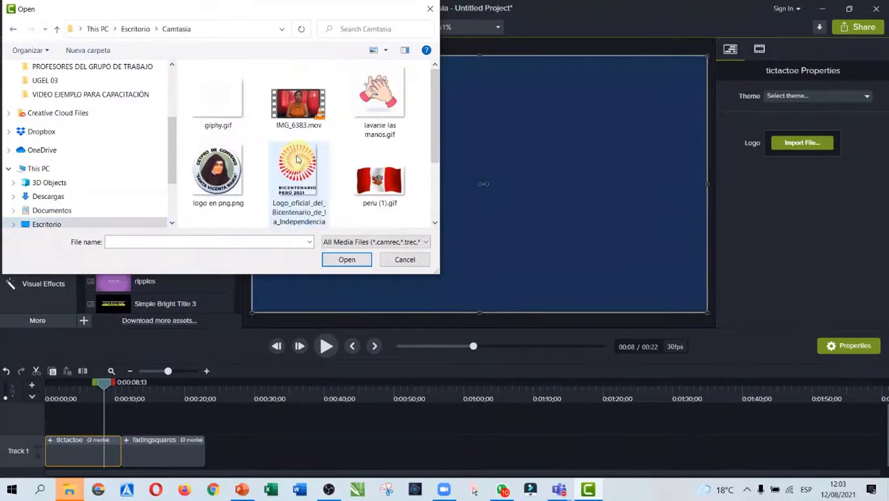
left_click(218, 169)
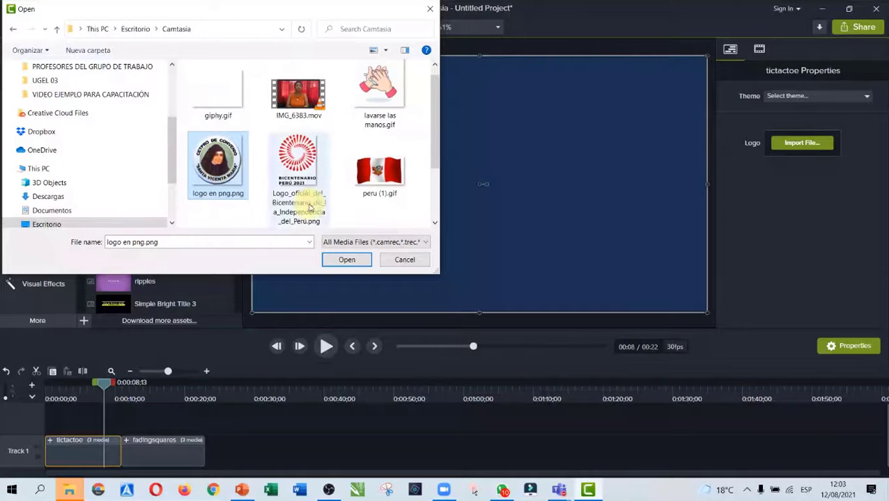
left_click(348, 260)
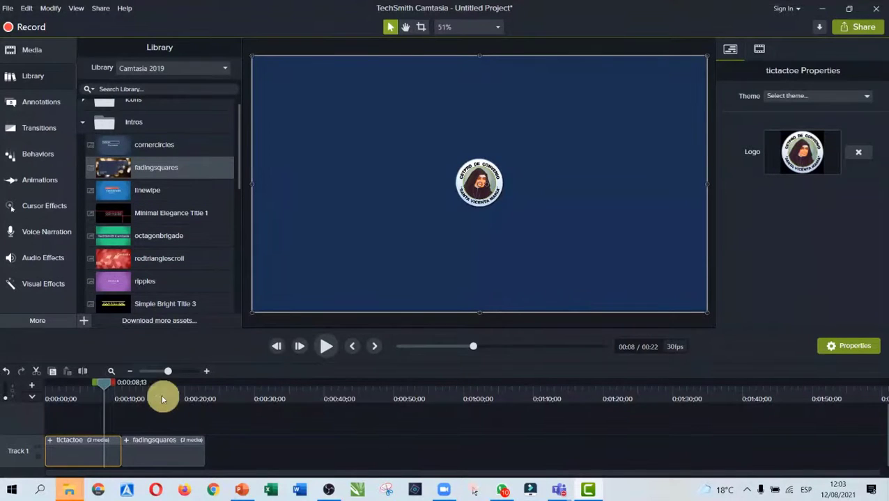
Play the tictactoe intro from its beginning and replay its ending to check the new logo.
left_click_drag(105, 386, 48, 394)
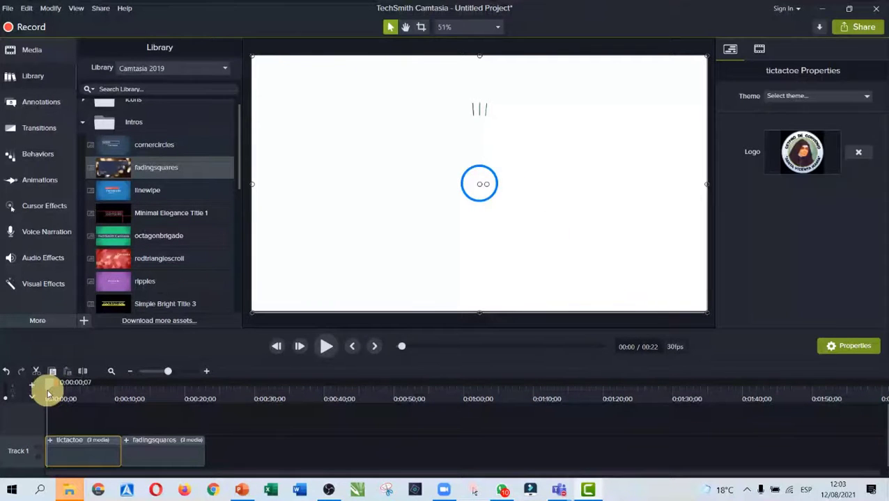
left_click(326, 346)
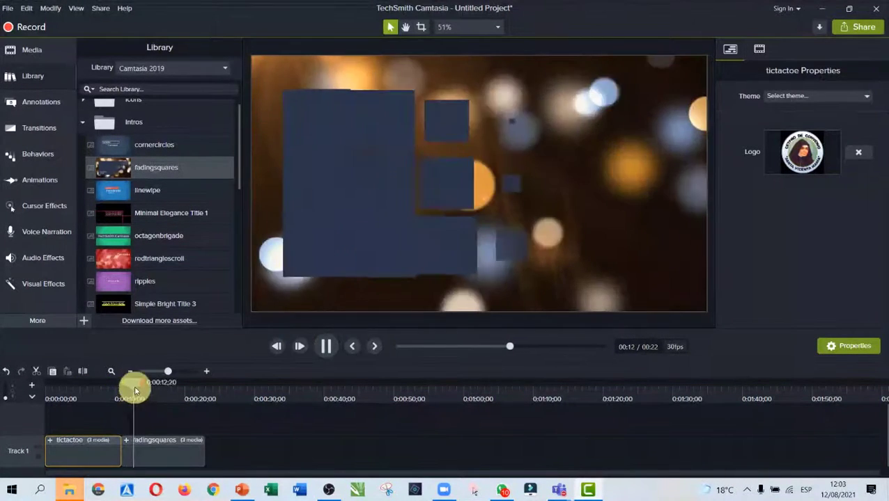
mouse_move(122, 394)
left_mouse_down()
mouse_move(99, 393)
mouse_move(106, 395)
left_mouse_up()
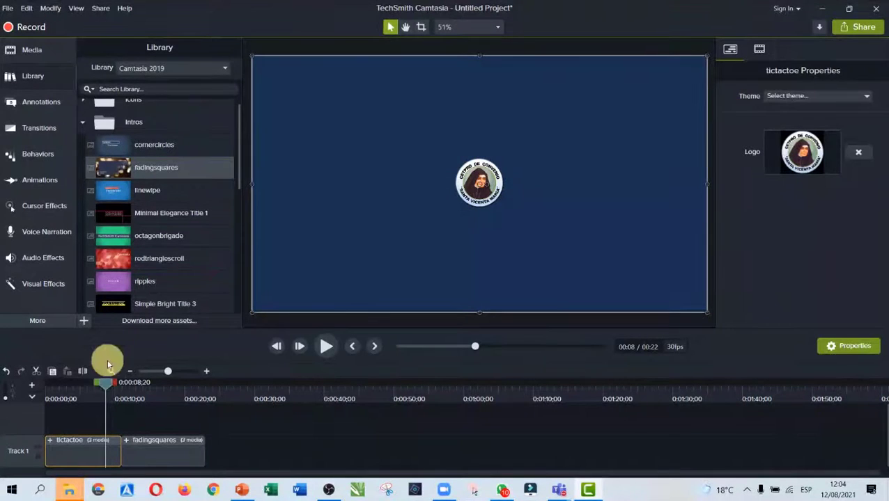
left_click_drag(103, 383, 87, 383)
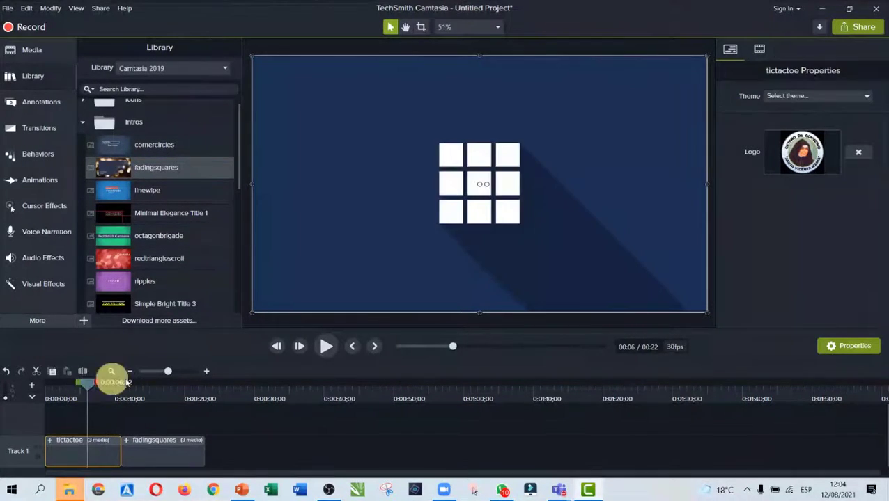
left_click(328, 348)
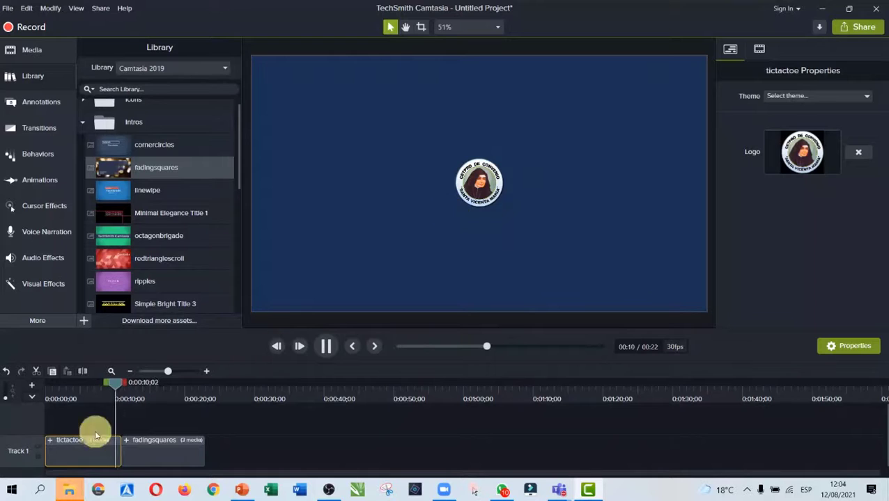
Place a plain text callout above the logo on the canvas, starting at 0:00:08;14.
left_click_drag(120, 390, 101, 397)
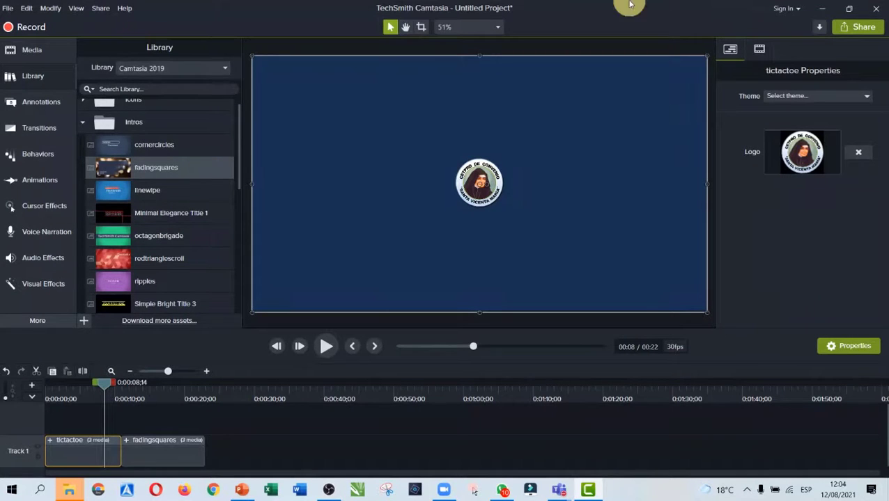
left_click(31, 51)
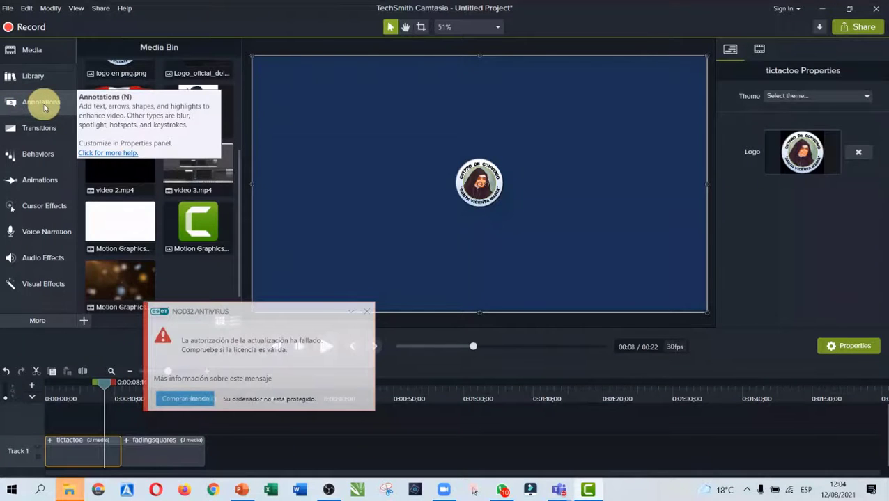
left_click(366, 311)
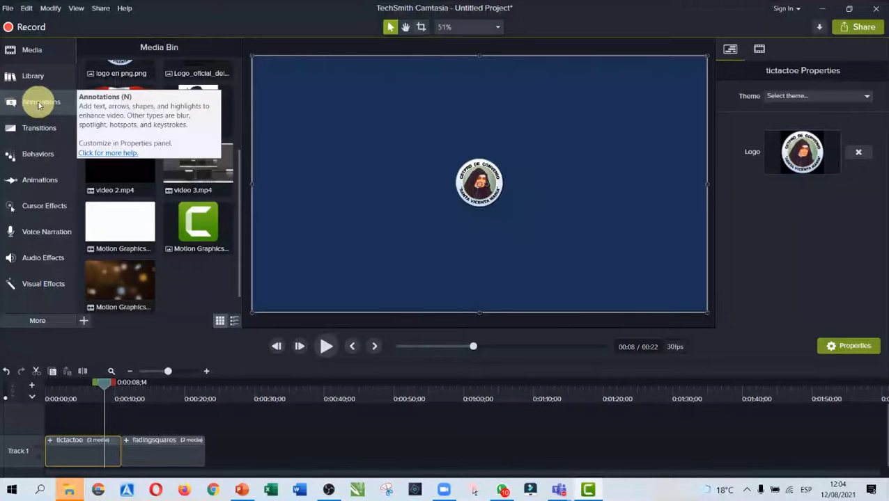
left_click(39, 104)
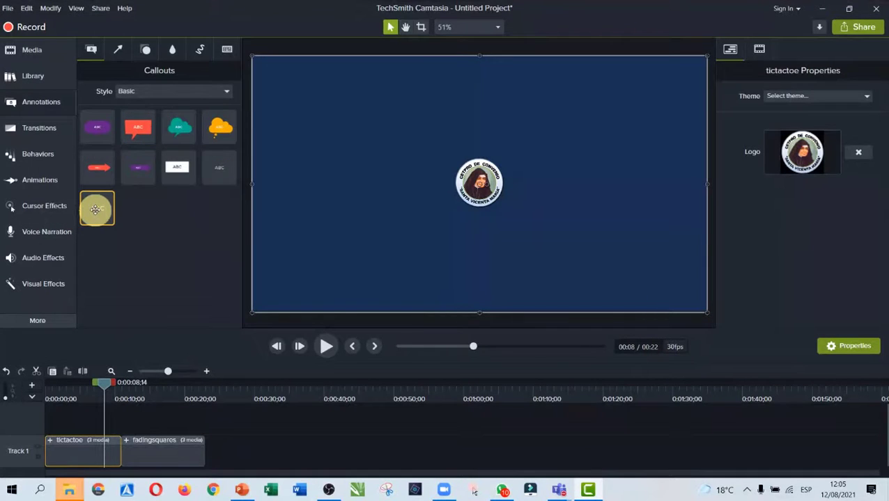
left_click_drag(97, 209, 452, 112)
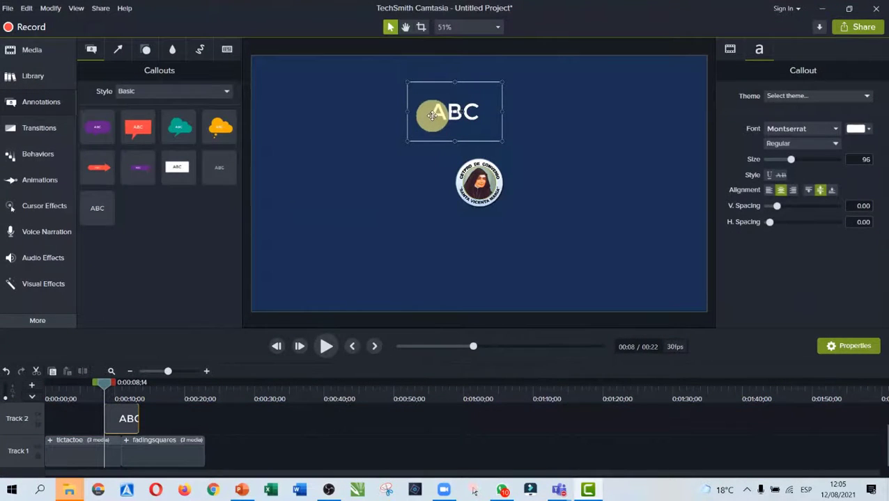
Replace the callout's placeholder text with "CETPRO DE CONVENIO SANTA VICENTA MARÍA".
double_click(432, 115)
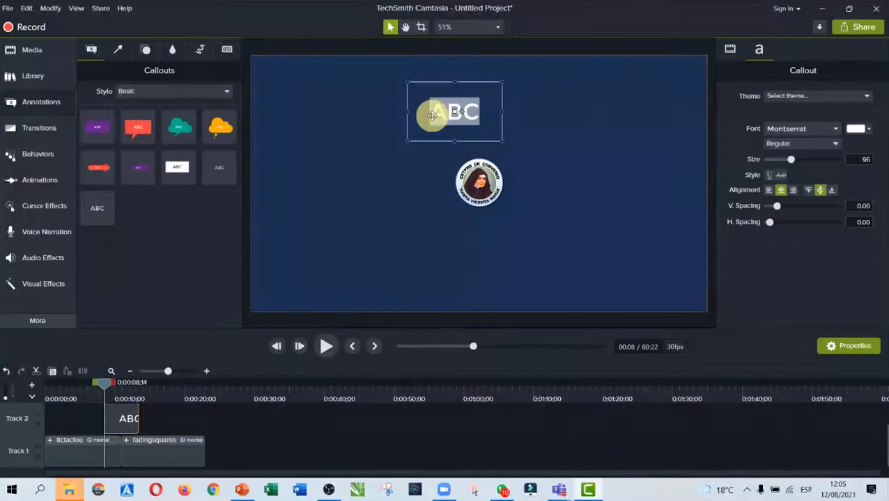
type("cet")
key("BackSpace")
key("BackSpace")
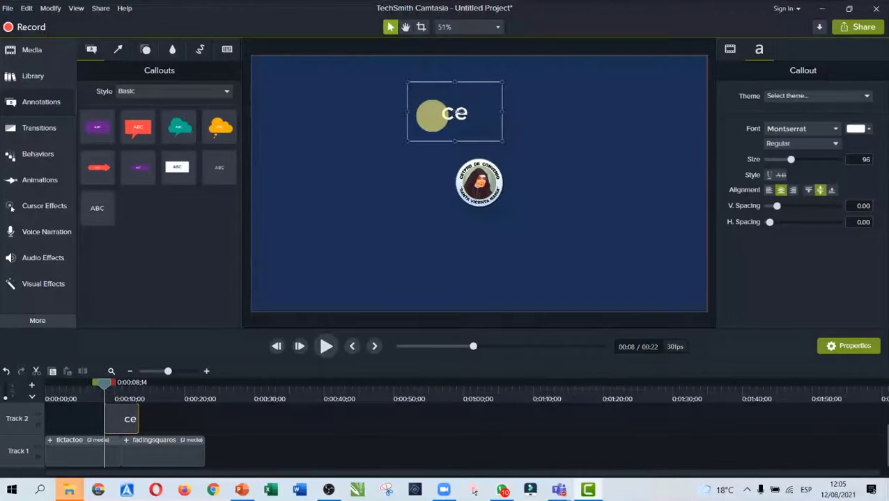
type("E")
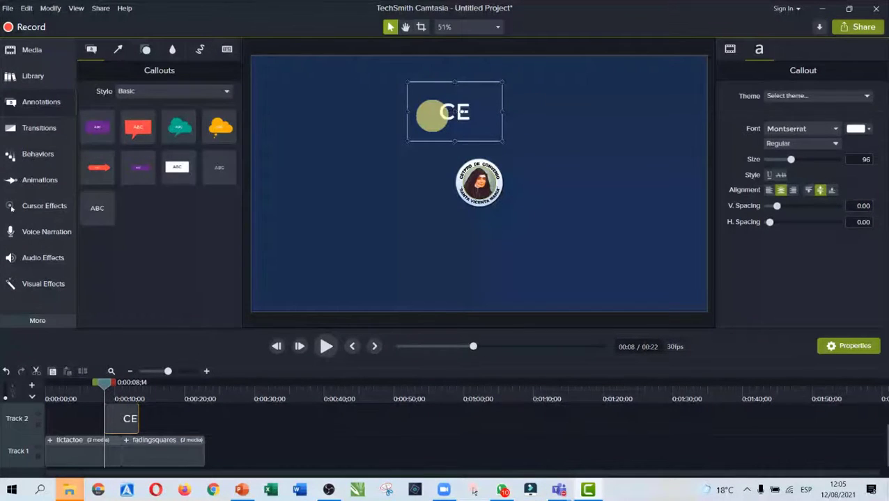
type("TPRO DE CONVEN")
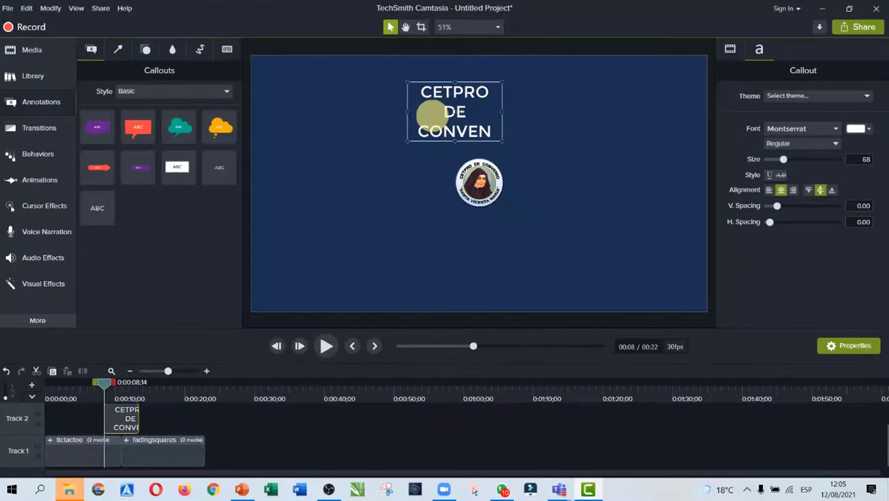
type("IO SAN")
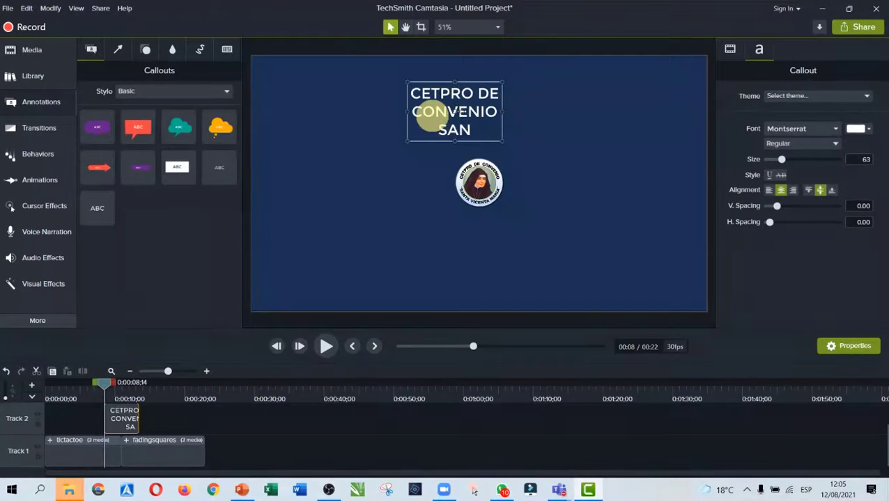
type("TA VICENTA MARÍA")
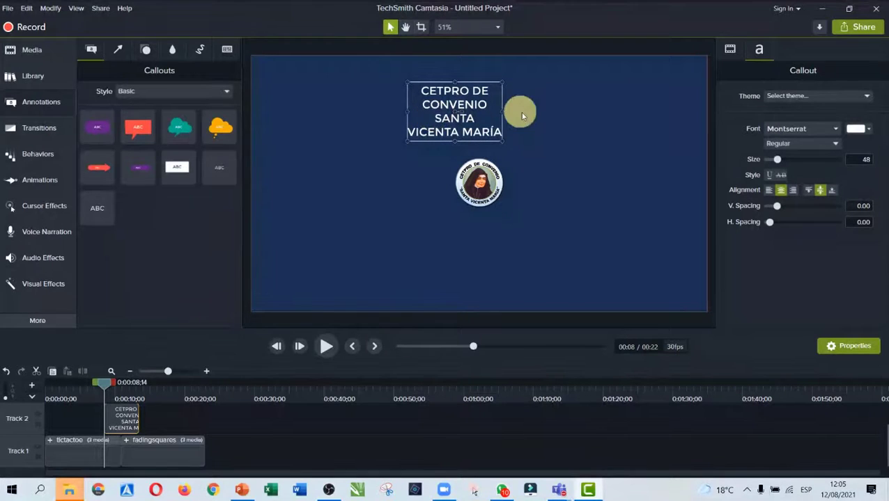
Stretch the callout across the full canvas width and set its vertical spacing to 0.07 and horizontal spacing to 0.10.
left_click_drag(501, 140, 674, 146)
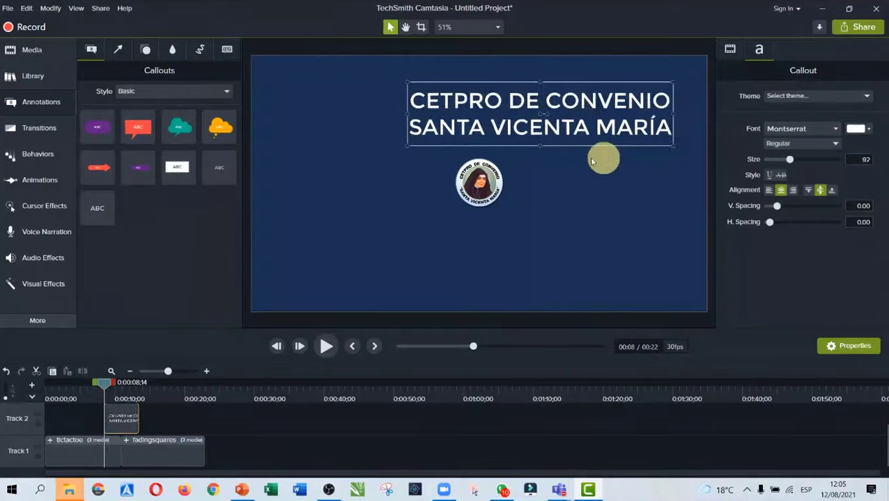
left_click_drag(407, 145, 252, 148)
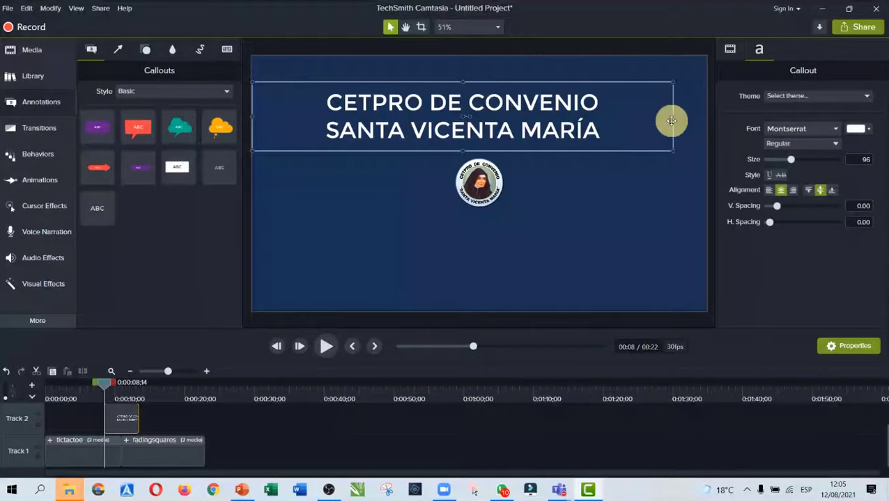
left_click_drag(671, 121, 706, 111)
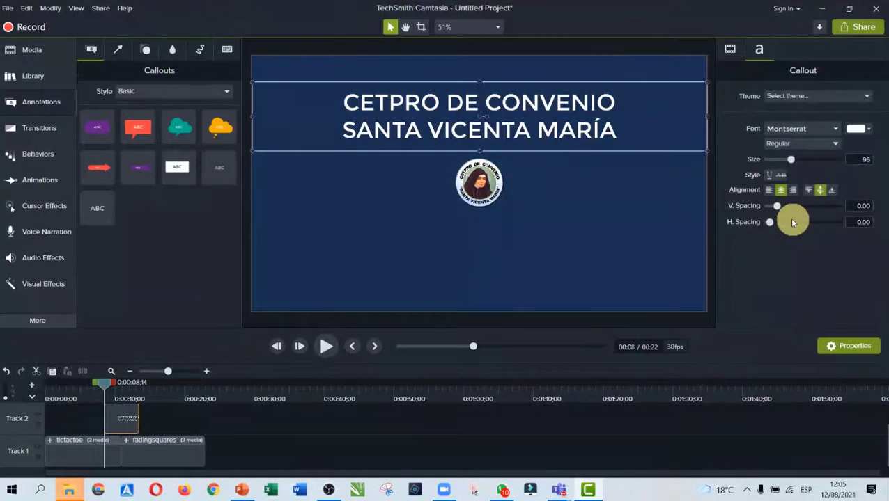
mouse_move(772, 224)
left_mouse_down()
mouse_move(782, 223)
mouse_move(772, 224)
left_mouse_up()
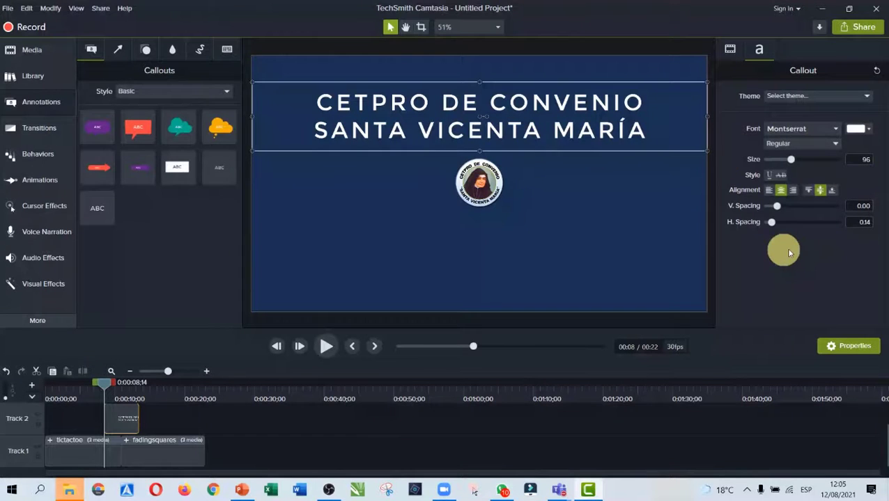
mouse_move(778, 211)
left_mouse_down()
mouse_move(801, 211)
mouse_move(766, 223)
mouse_move(773, 226)
left_mouse_up()
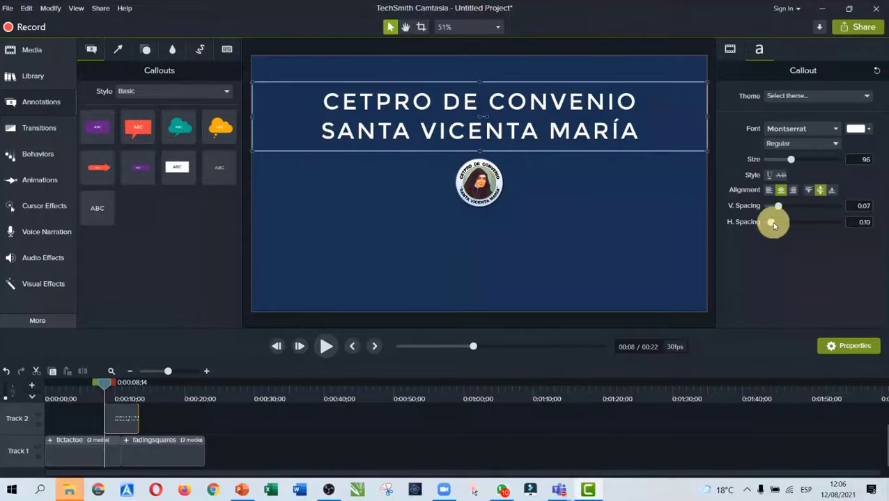
Try an eyedropper-sampled color on the callout text and set its font color to near-white #FAFAF9.
left_click(869, 131)
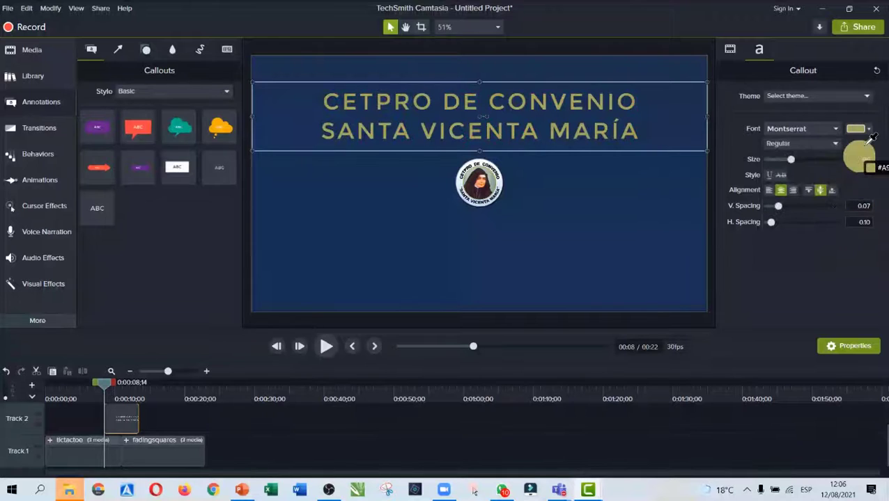
left_click(869, 131)
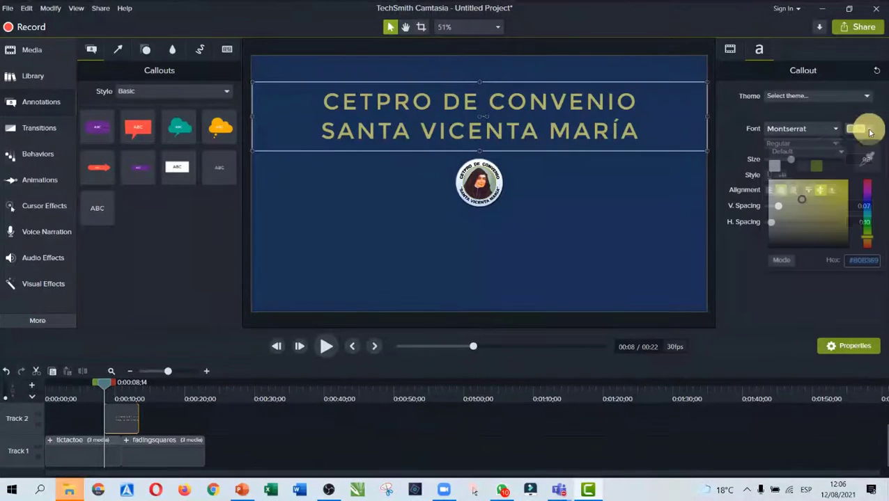
left_click(869, 132)
left_click(869, 132)
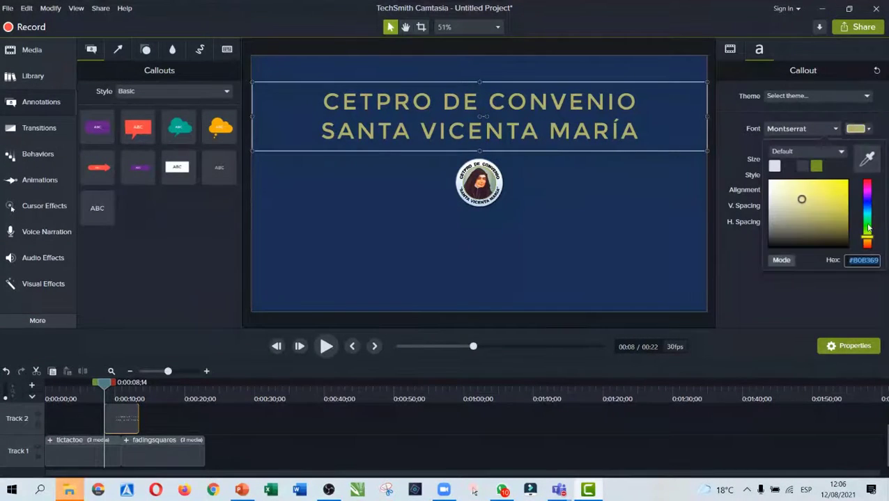
mouse_move(846, 190)
left_mouse_down()
mouse_move(833, 231)
mouse_move(793, 214)
mouse_move(769, 183)
left_mouse_up()
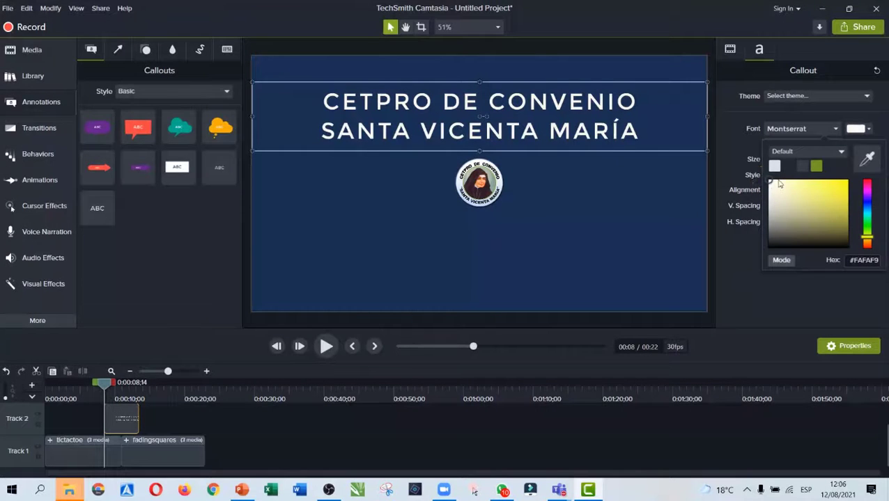
left_click(836, 117)
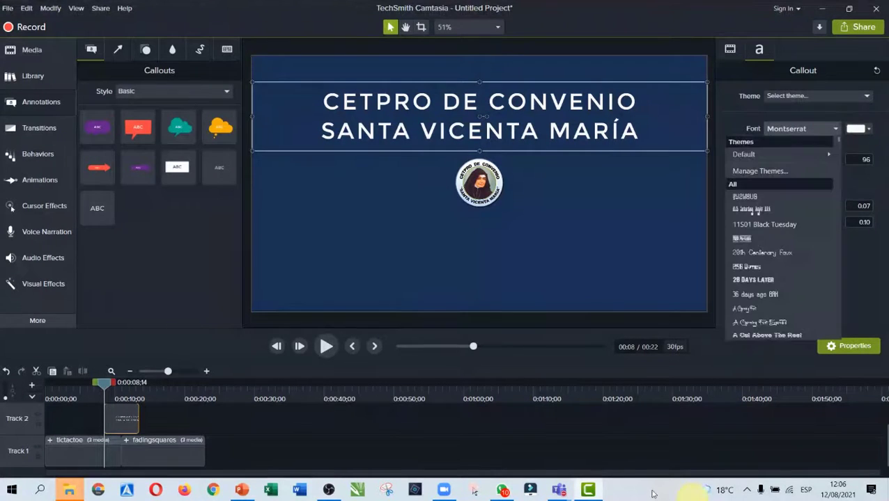
Start a recording in OBS Studio, which is running in the background.
left_click(750, 491)
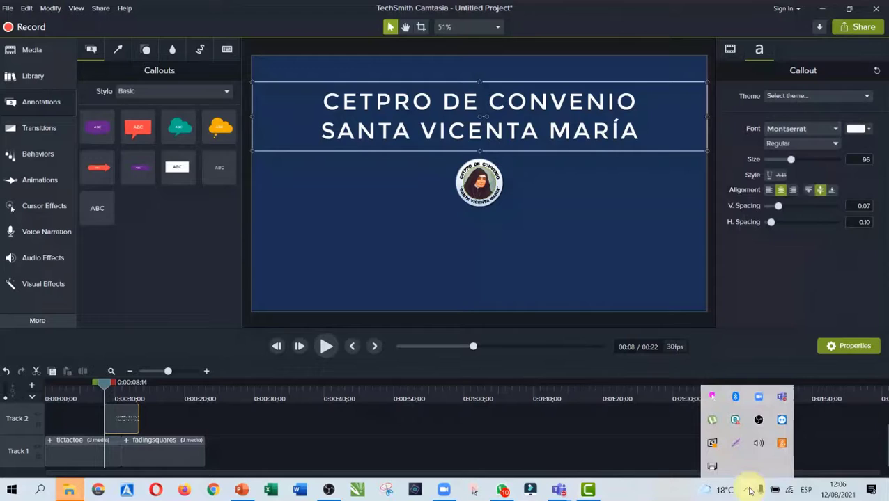
right_click(758, 420)
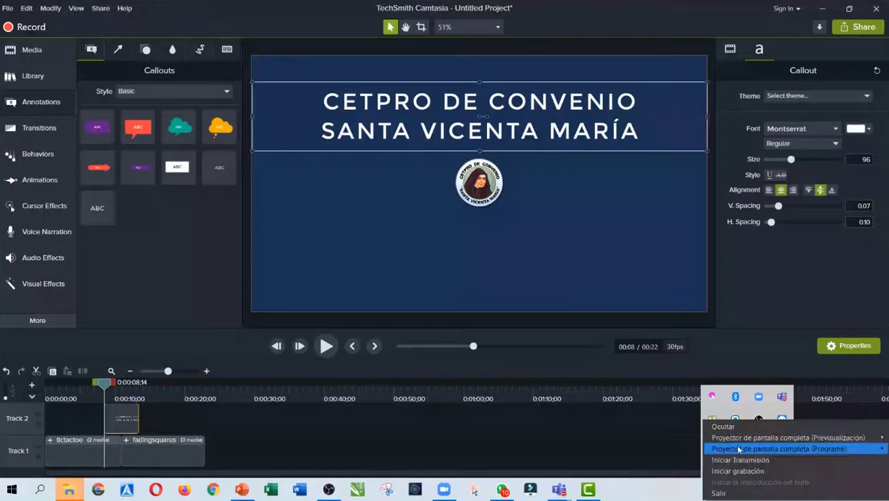
left_click(737, 472)
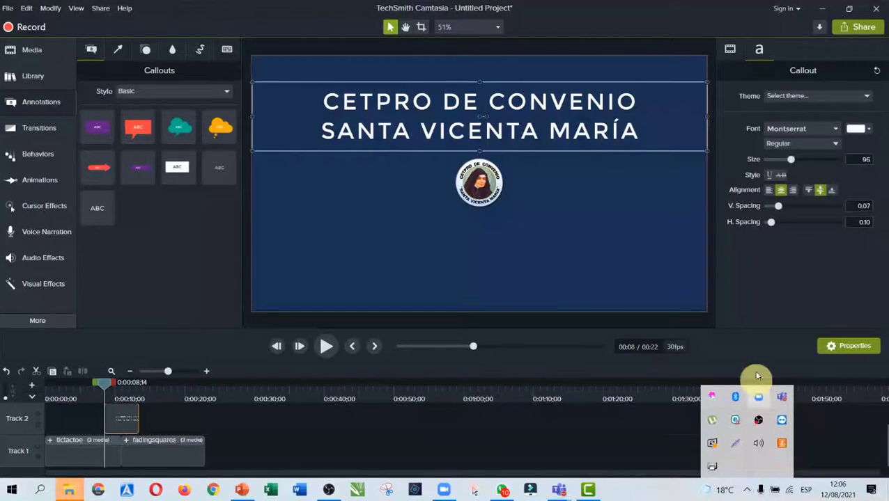
Try the Abbeville Demo and A Cut Above The Rest fonts on the title callout.
left_click(836, 133)
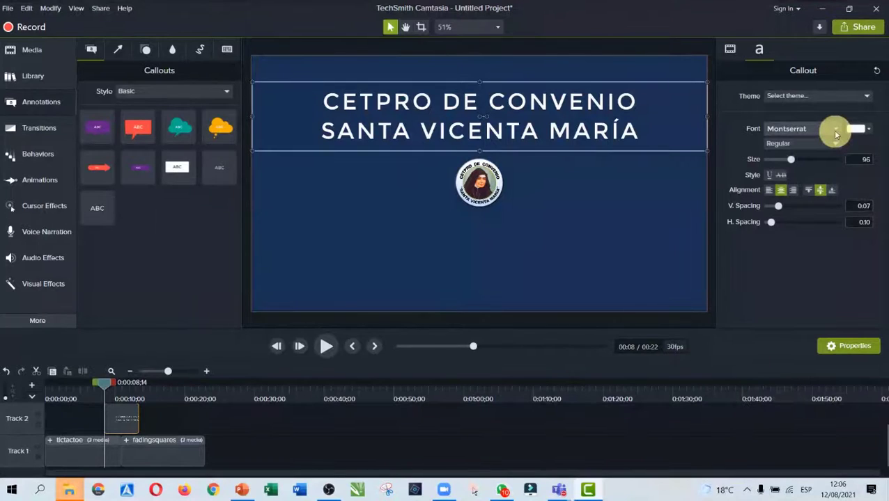
left_click(836, 133)
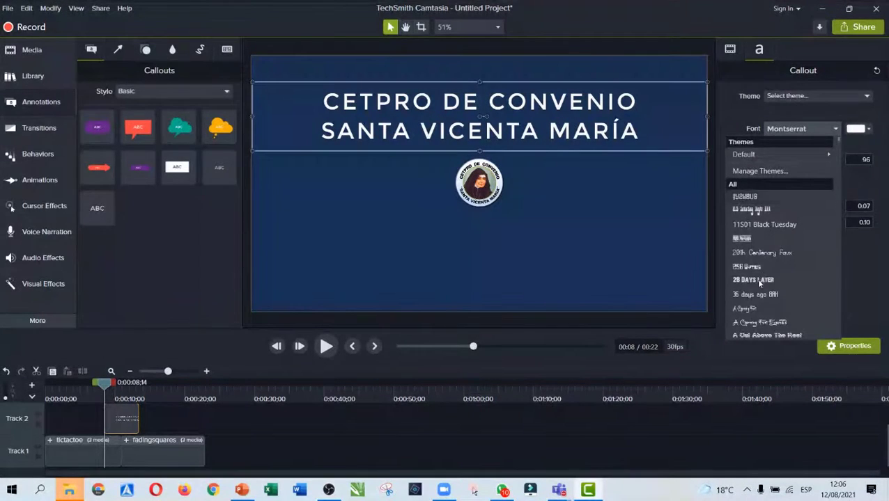
scroll(760, 311, "down", 2)
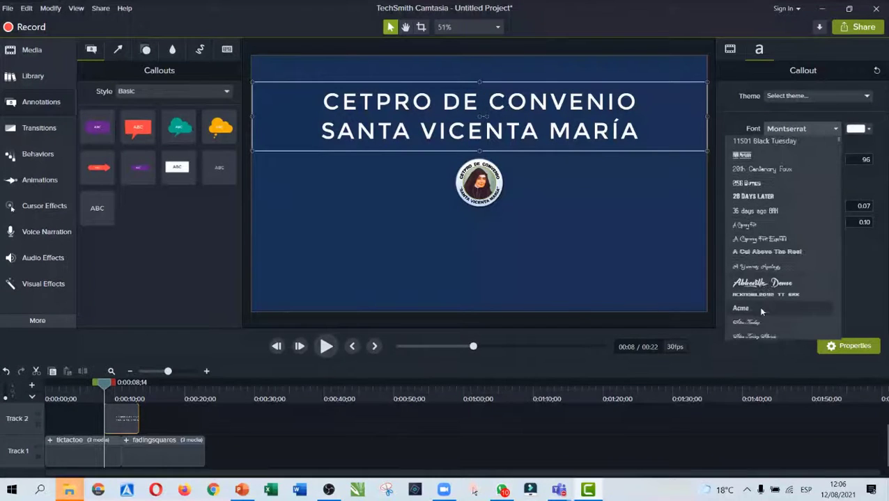
scroll(761, 312, "down", 1)
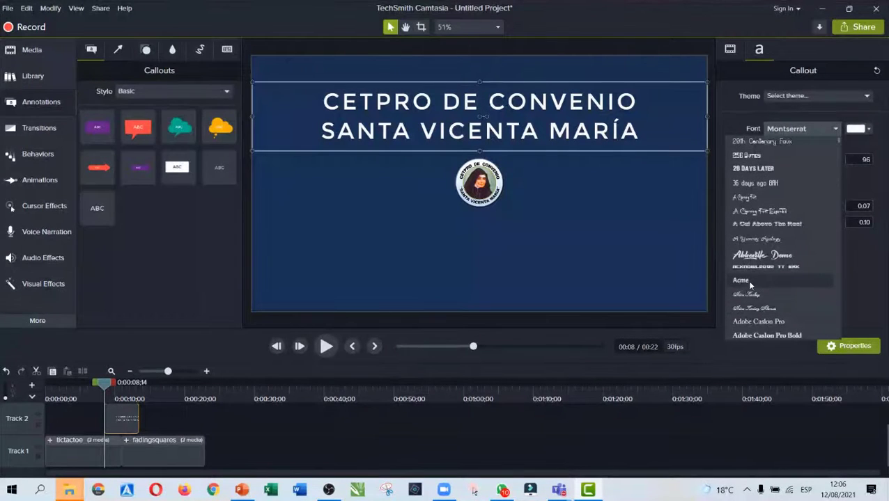
left_click(766, 260)
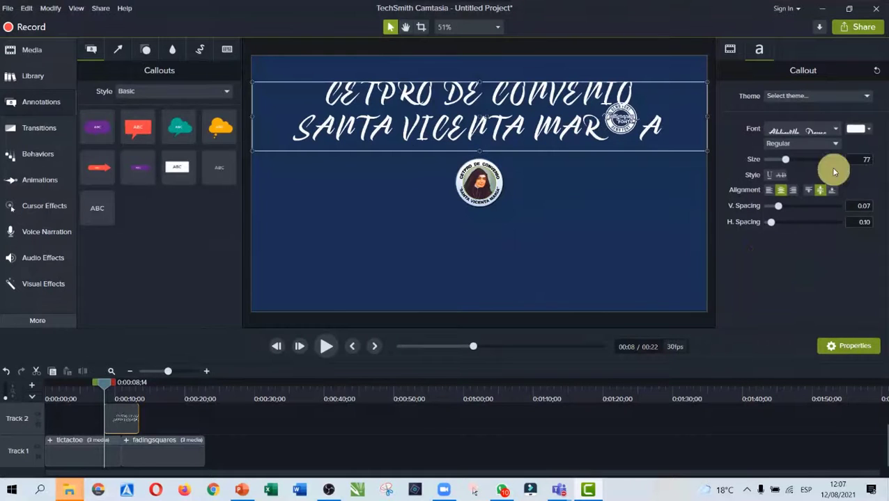
left_click(838, 130)
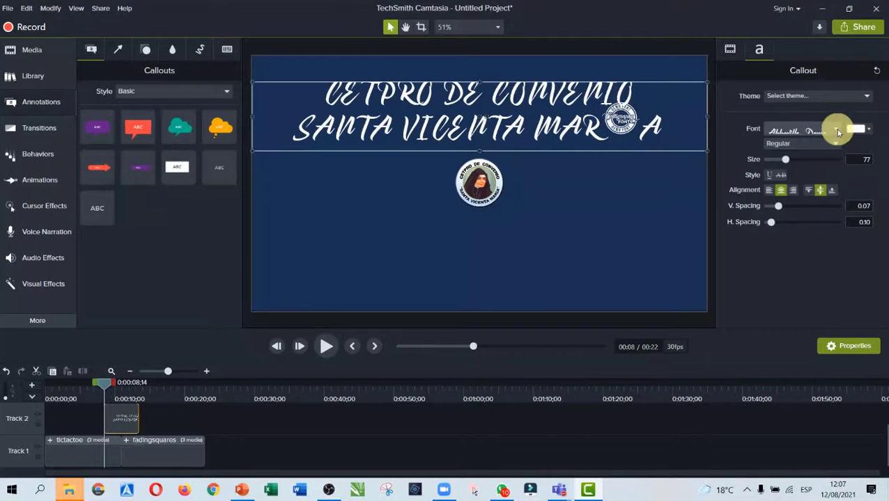
left_click(772, 223)
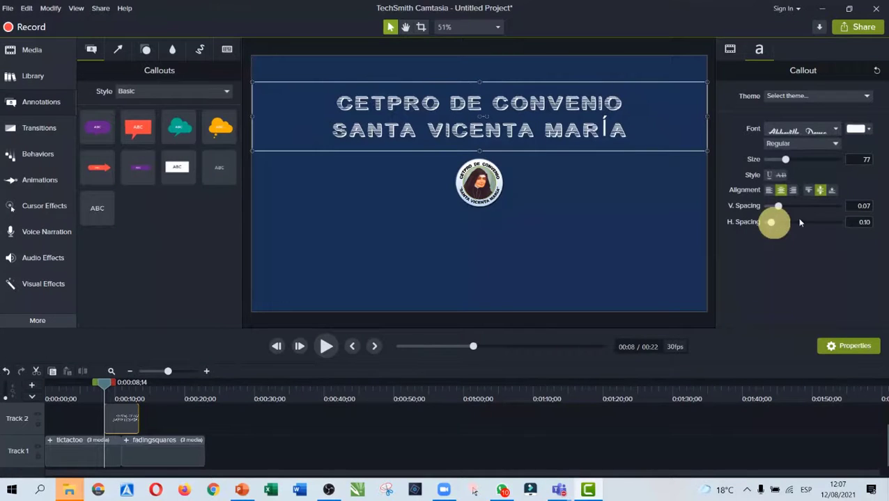
Set the title callout's font to Acme and its size to 120.
left_click(837, 130)
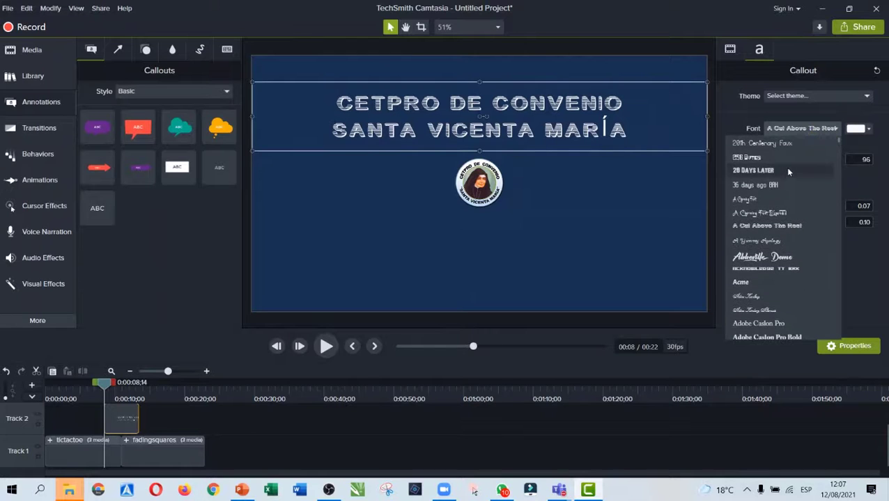
scroll(788, 171, "up", 3)
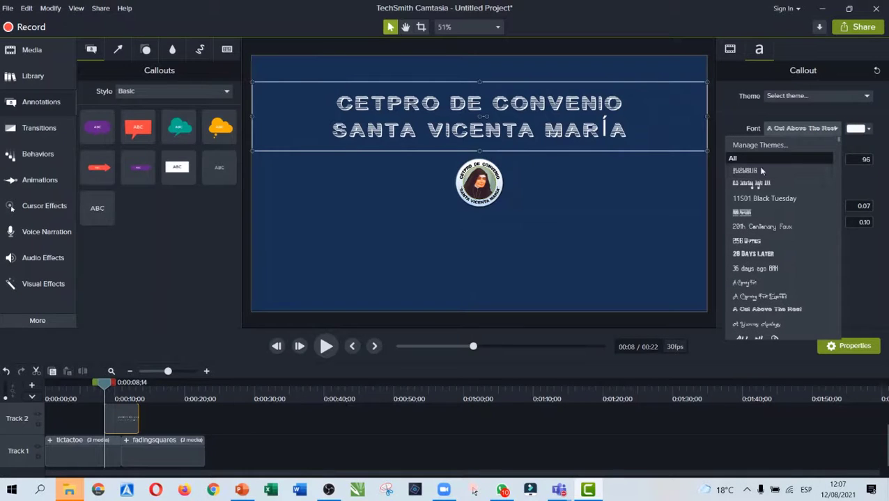
scroll(766, 181, "down", 1)
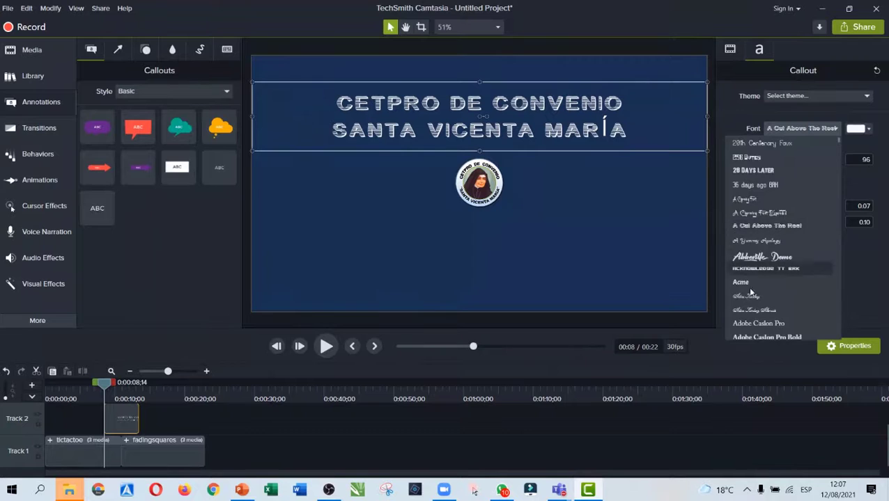
left_click(741, 283)
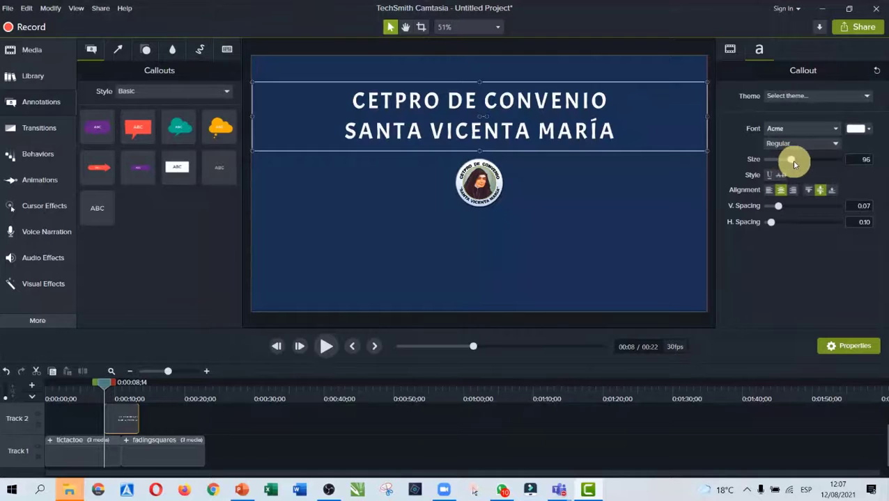
left_click_drag(793, 165, 795, 164)
left_click_drag(795, 159, 800, 161)
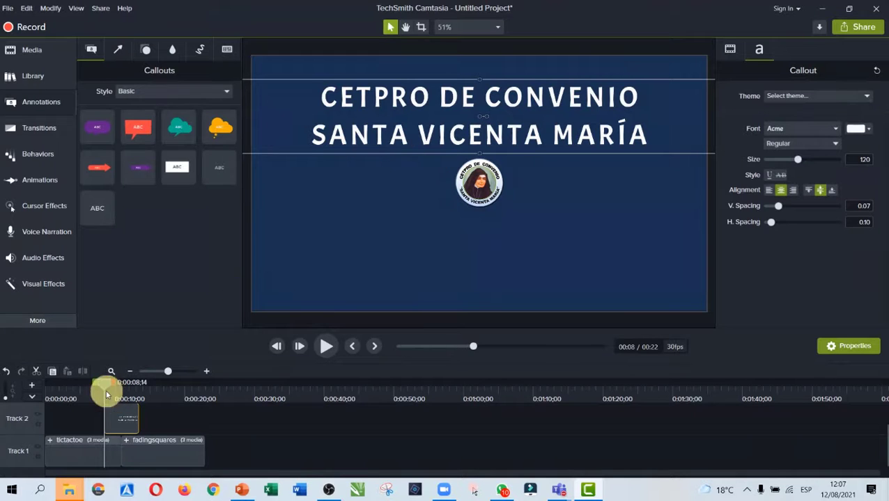
Play the timeline from the start, and replay the section where the title callout runs into the fadingsquares intro.
left_click_drag(103, 391, 44, 395)
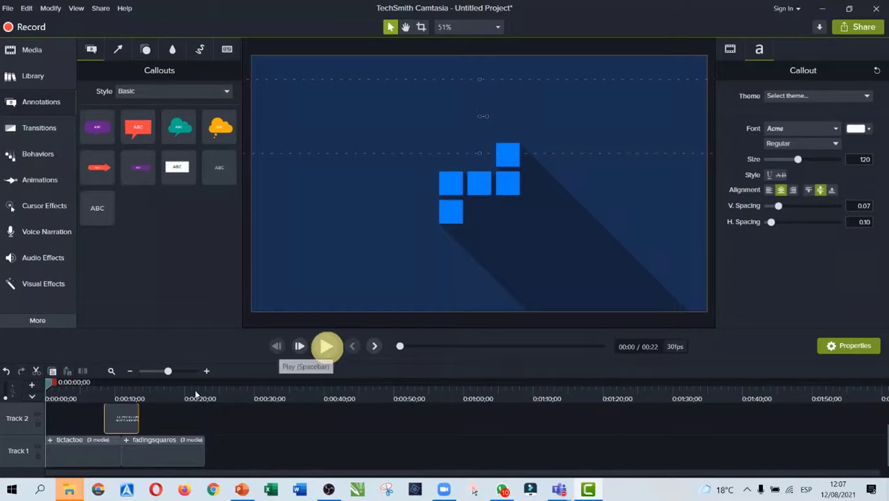
left_click(326, 346)
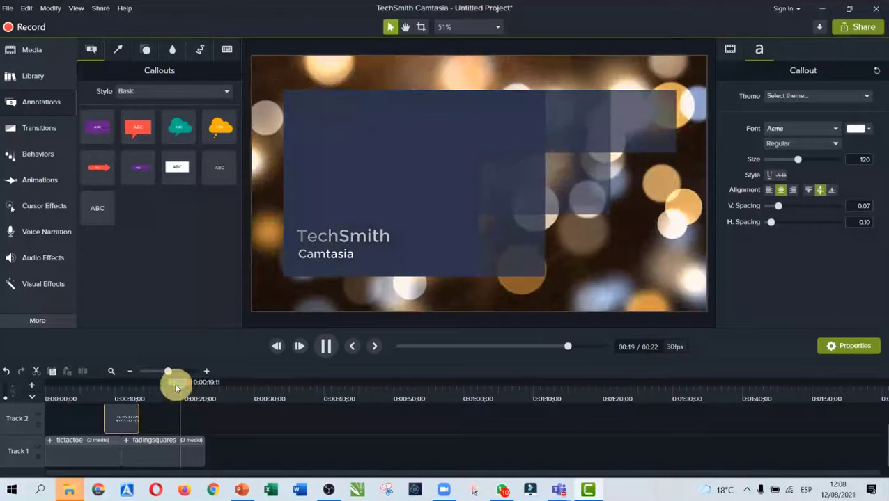
left_click(138, 399)
left_click(110, 397)
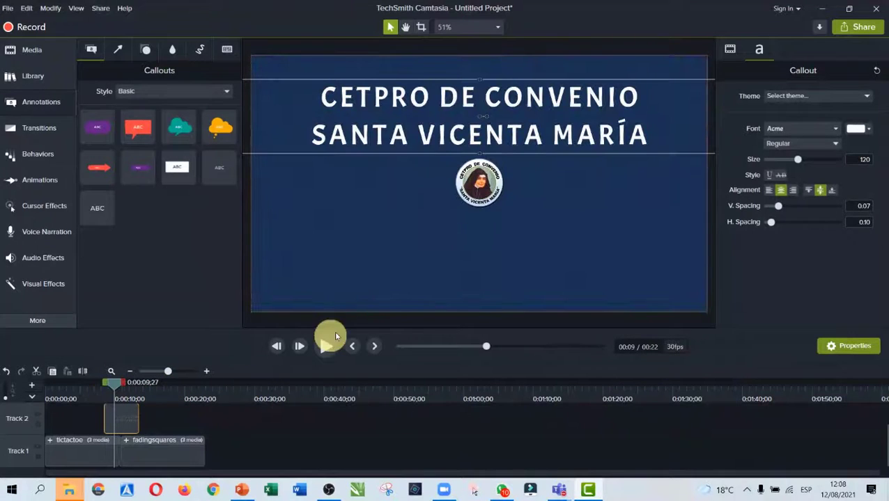
left_click(325, 347)
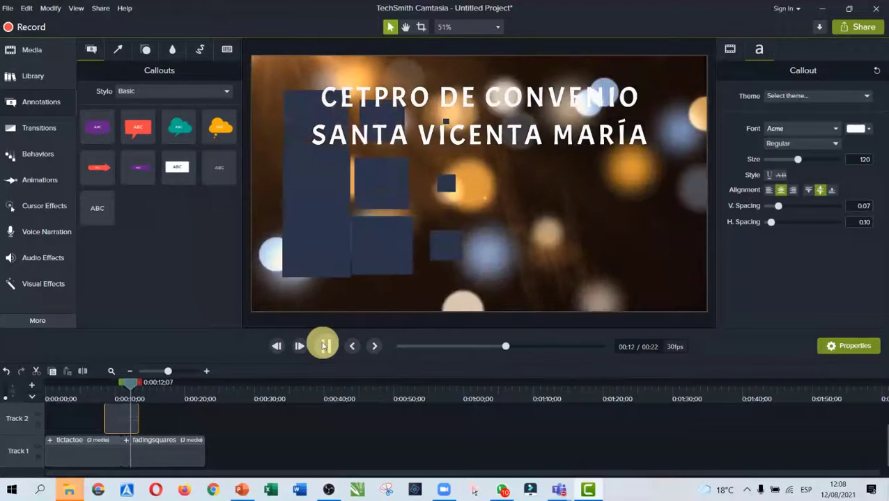
left_click(324, 346)
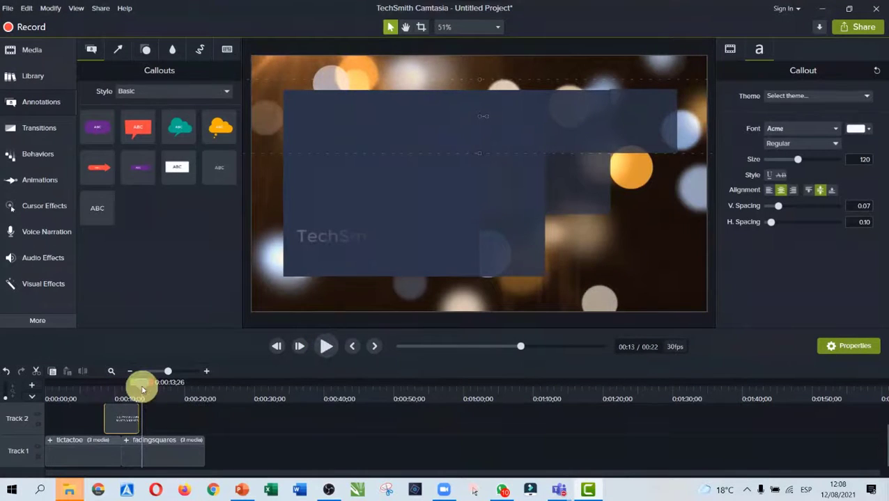
Shorten the title callout on Track 2 so it ends together with the tictactoe intro.
left_click_drag(142, 390, 99, 390)
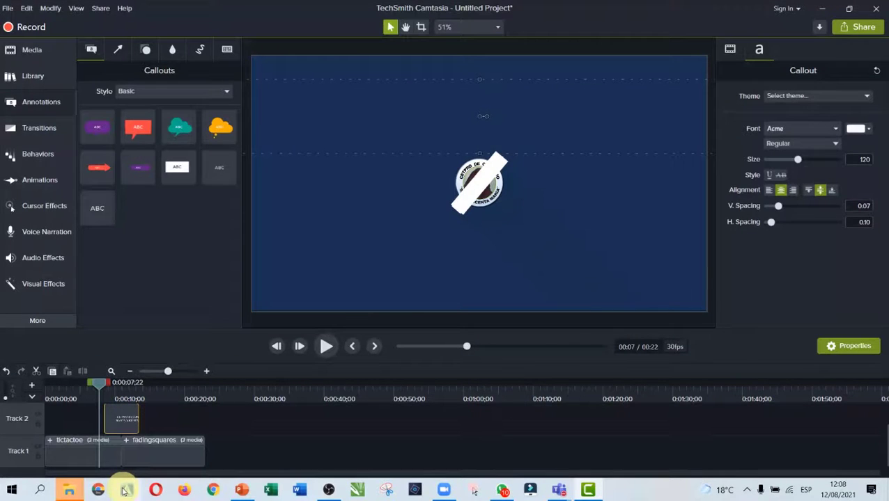
left_click(104, 455)
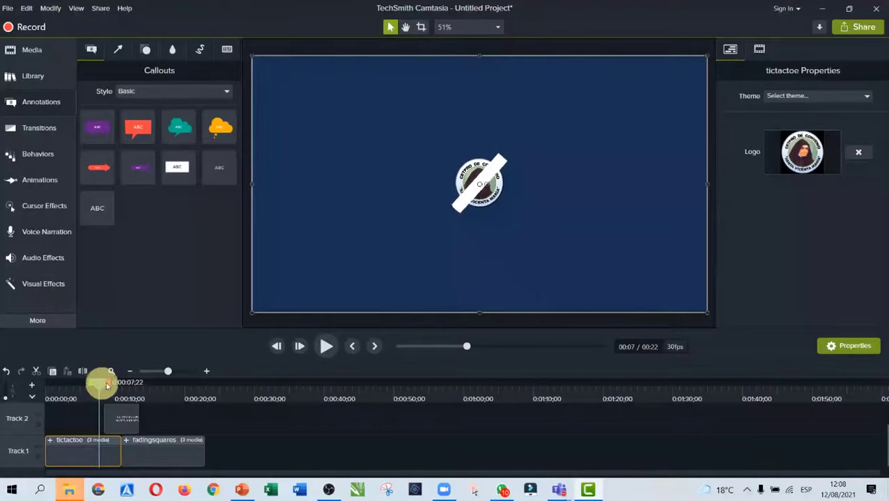
left_click_drag(99, 383, 128, 384)
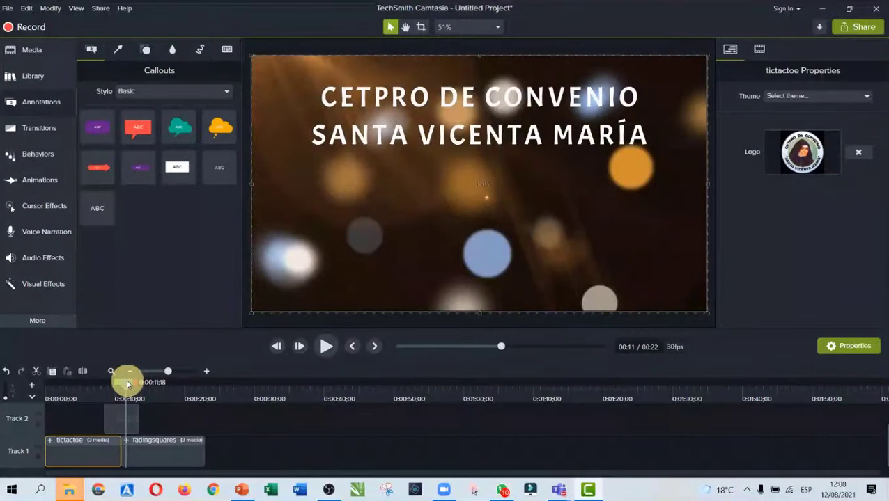
left_click_drag(128, 384, 82, 388)
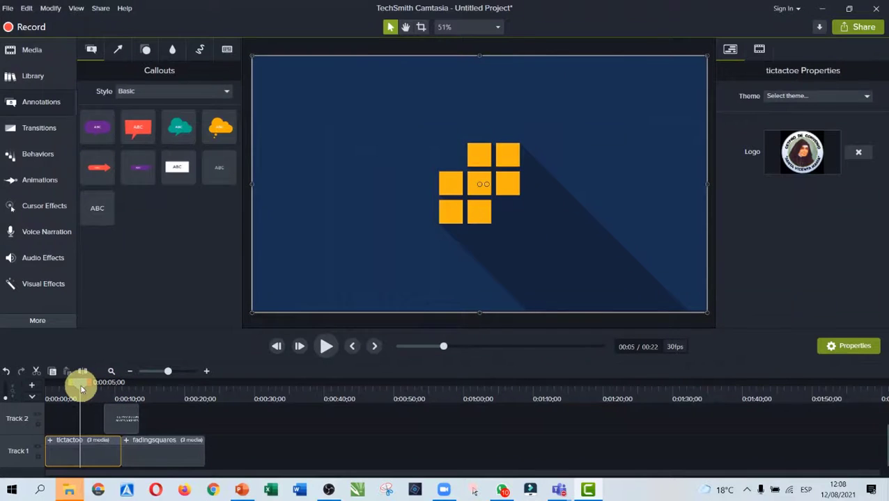
left_click(127, 423)
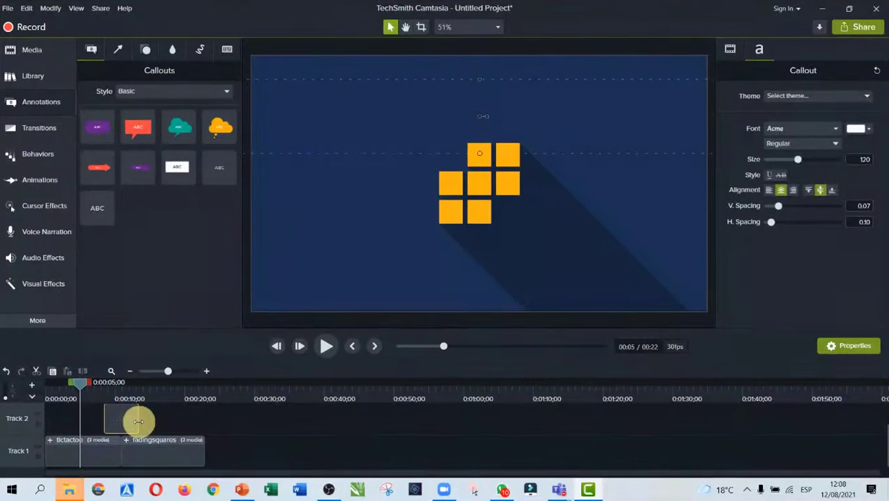
left_click_drag(137, 422, 123, 423)
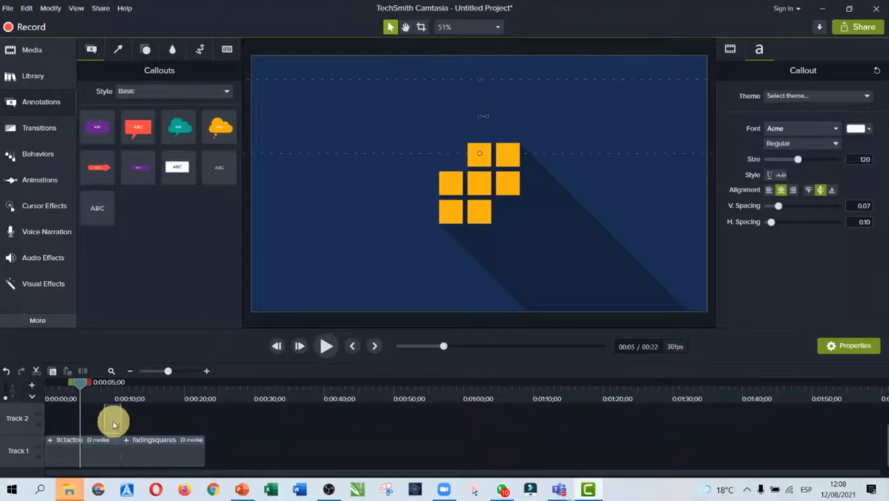
Extend the beginning of the title callout on Track 2 back to about 0:00:08;00, when the logo appears.
left_click_drag(82, 386, 115, 389)
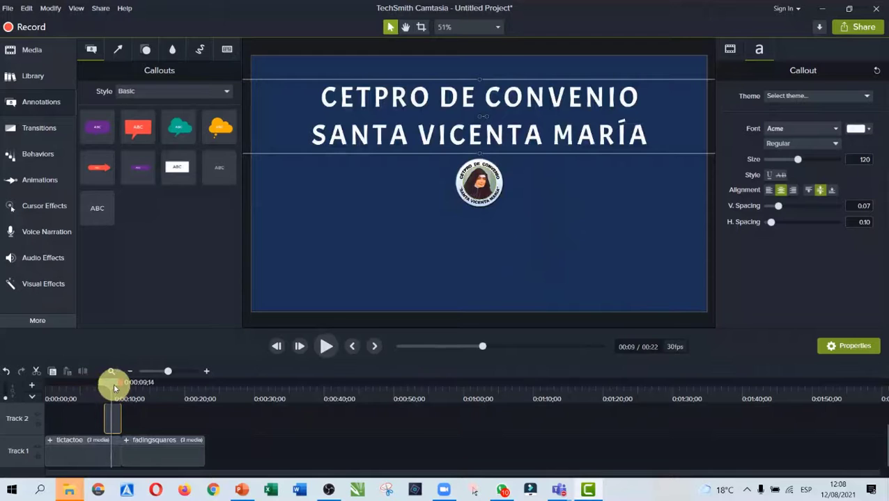
left_click_drag(104, 419, 104, 419)
left_click_drag(114, 388, 105, 390)
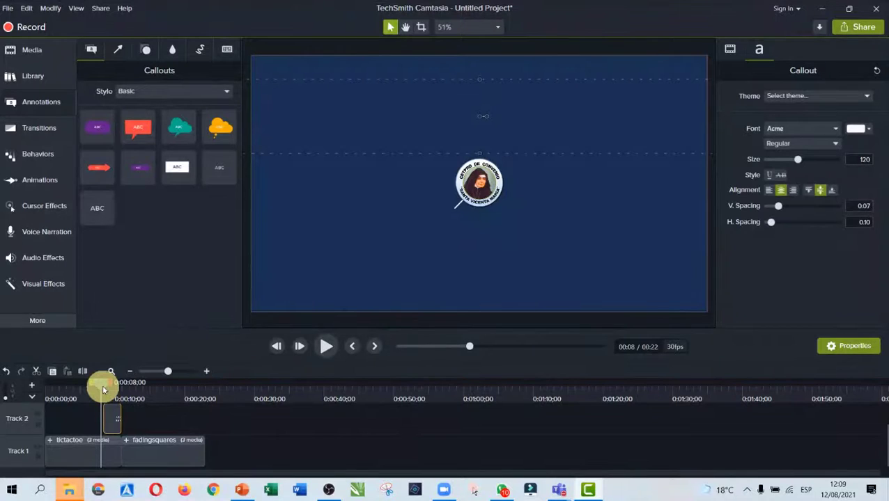
left_click_drag(102, 390, 101, 417)
left_click(108, 420)
Play the intro from before the title callout and again from the start to check the callout's timing against the logo.
left_click_drag(107, 383, 80, 390)
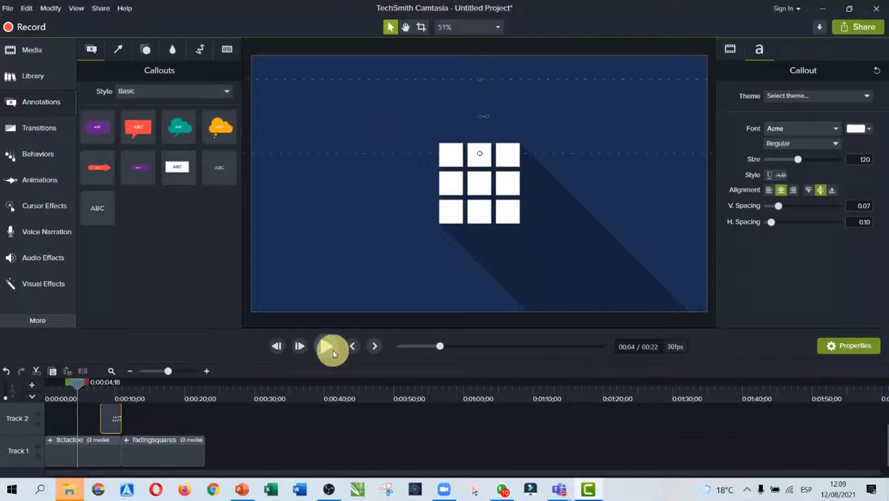
left_click(328, 348)
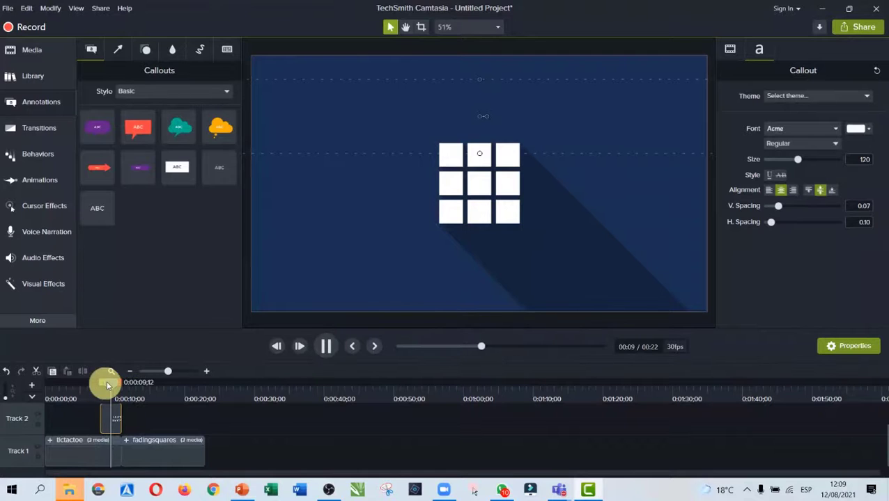
left_click(326, 346)
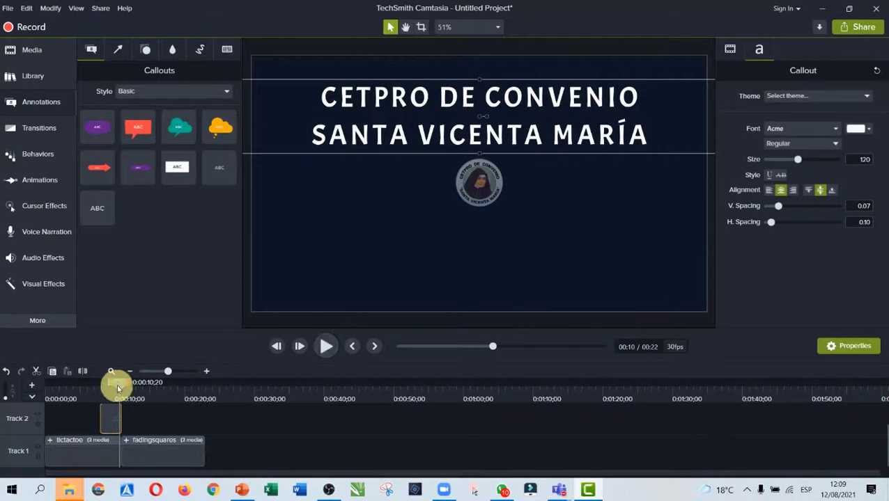
left_click_drag(118, 388, 31, 396)
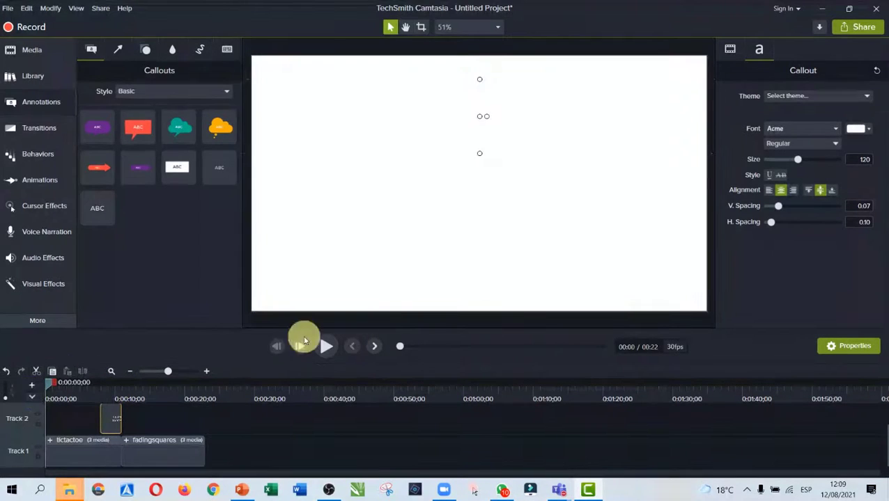
left_click(329, 347)
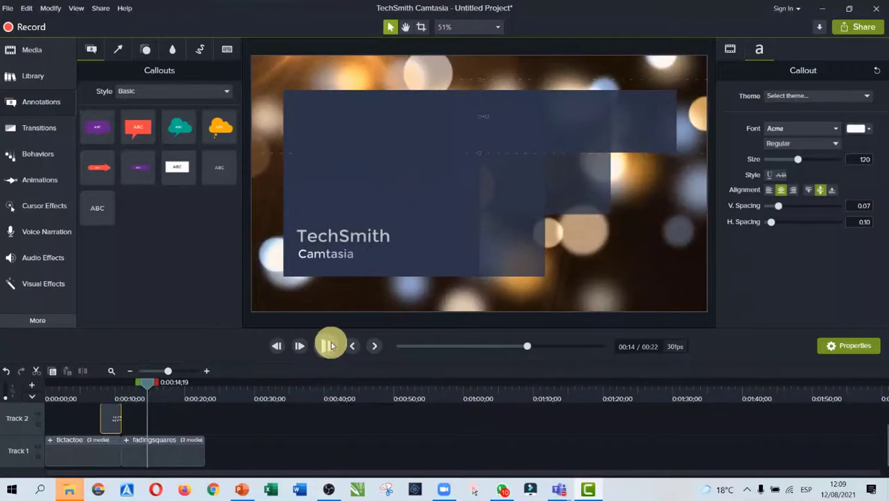
left_click(330, 346)
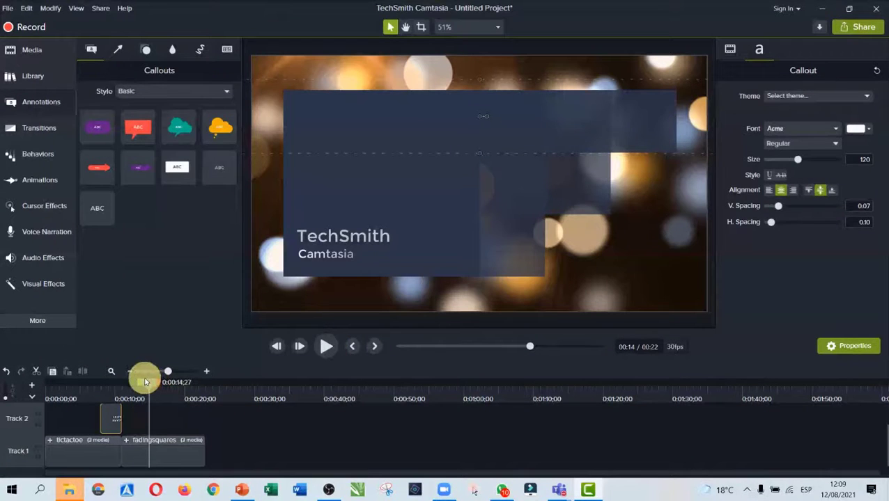
left_click_drag(147, 386, 120, 392)
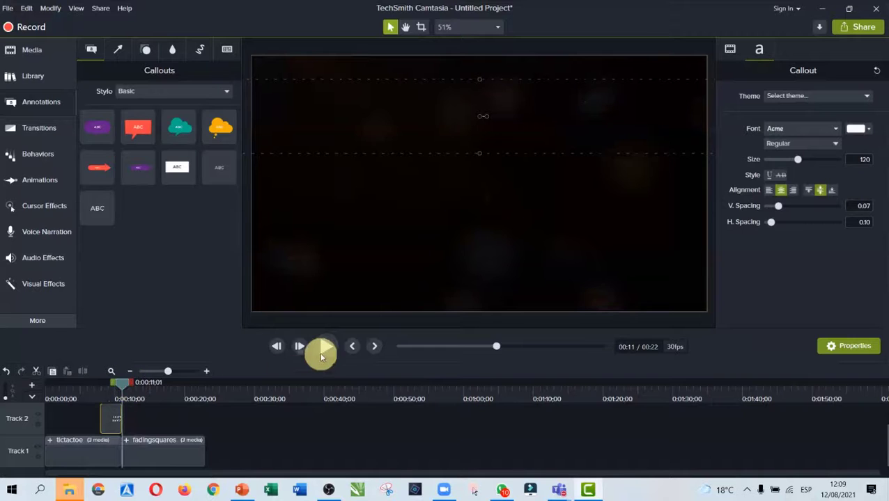
Play the fadingsquares intro through to its end, and return the playhead to about 0:00:14;17, where its title text appears.
left_click(327, 348)
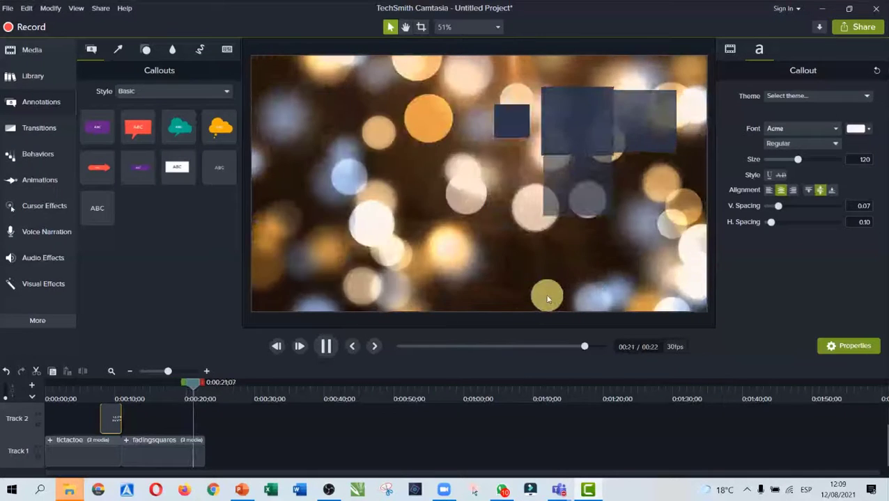
left_click(414, 226)
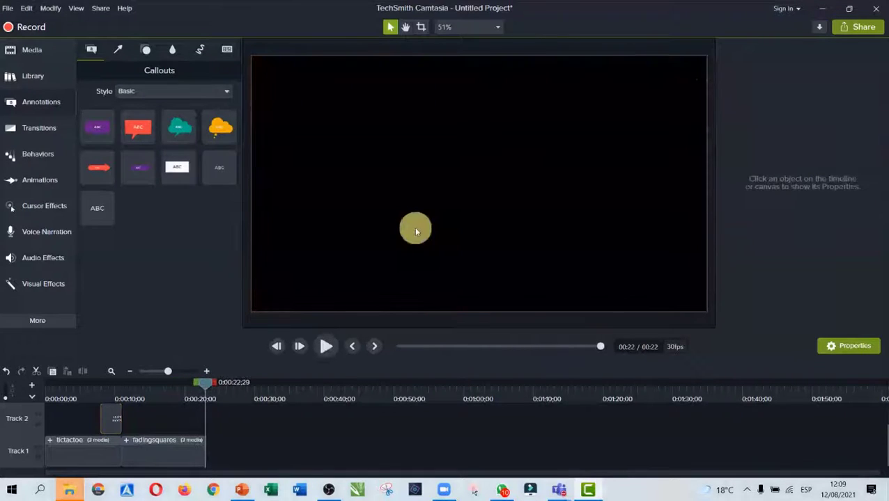
left_click_drag(211, 402, 147, 411)
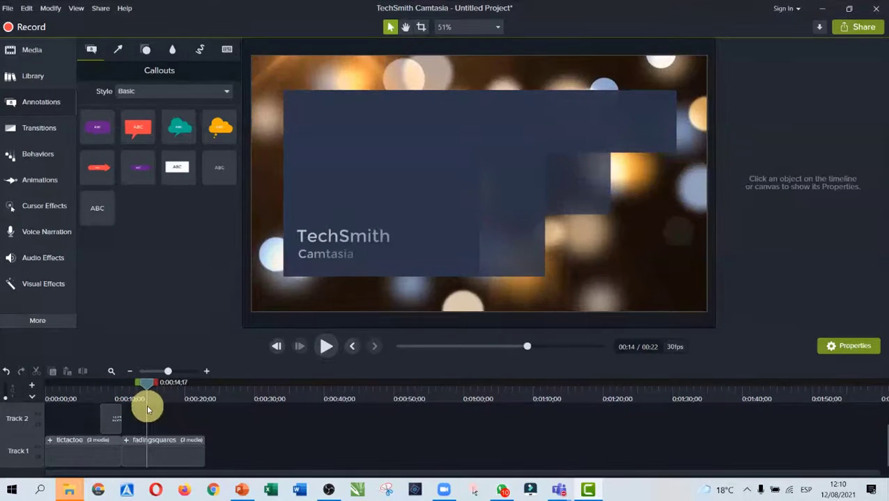
Set the fadingsquares intro's title to "Feria de Emprendimiento" and its subtitle to "2021".
left_click(557, 225)
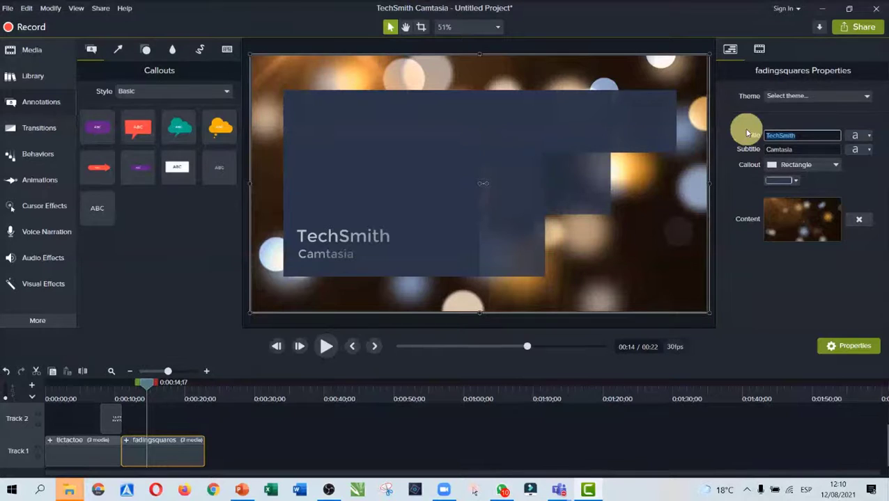
key("BackSpace")
type("Feria de ")
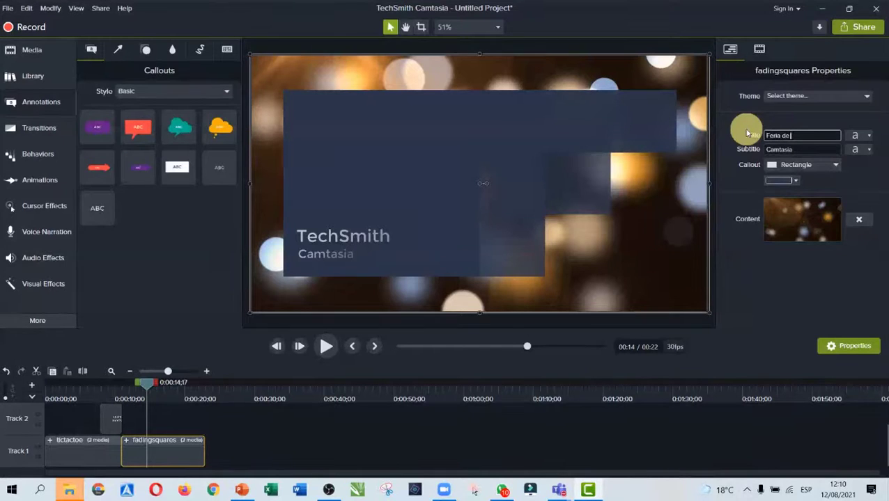
type("Emprendimiento")
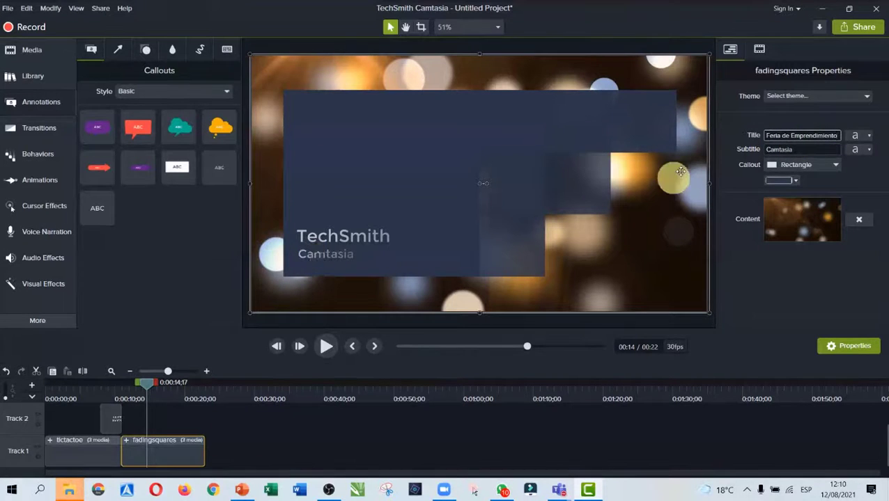
left_click(800, 149)
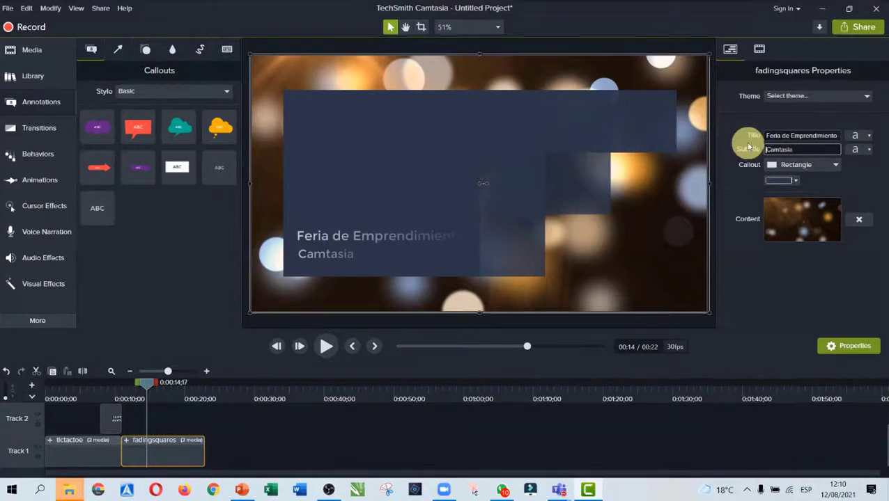
left_click(794, 149)
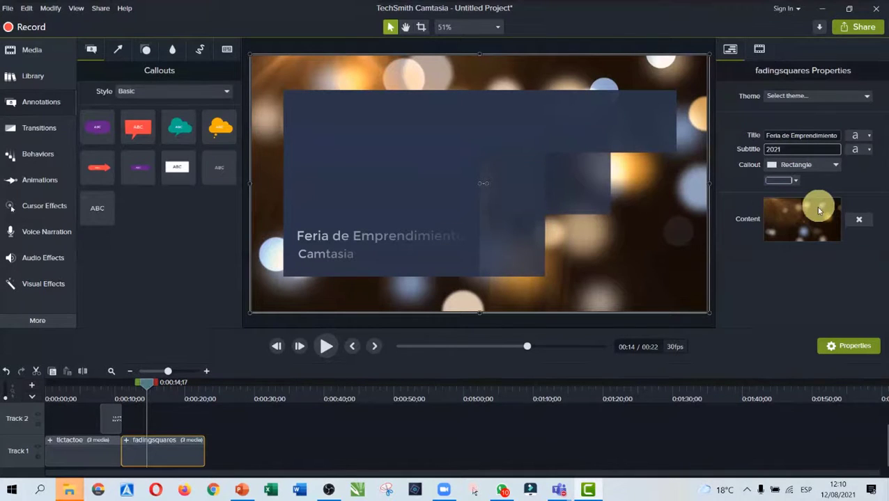
Play the fadingsquares intro from its beginning to check the new title and subtitle.
left_click_drag(147, 383, 122, 392)
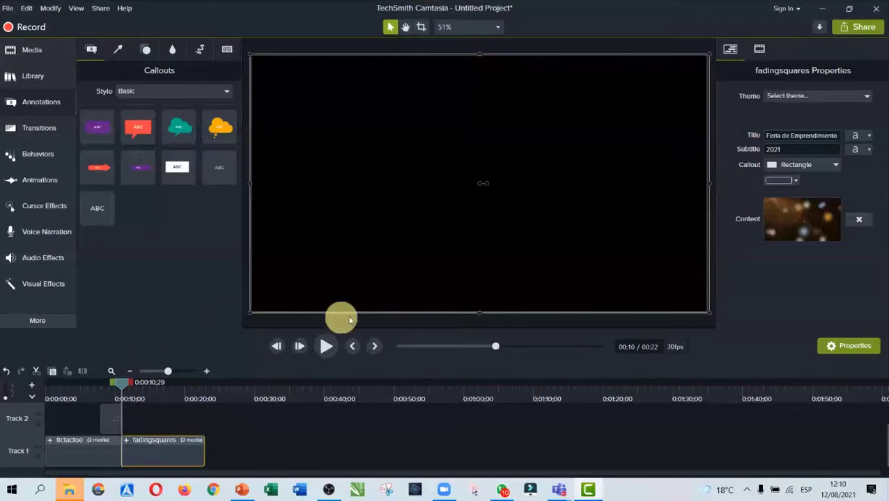
left_click(324, 347)
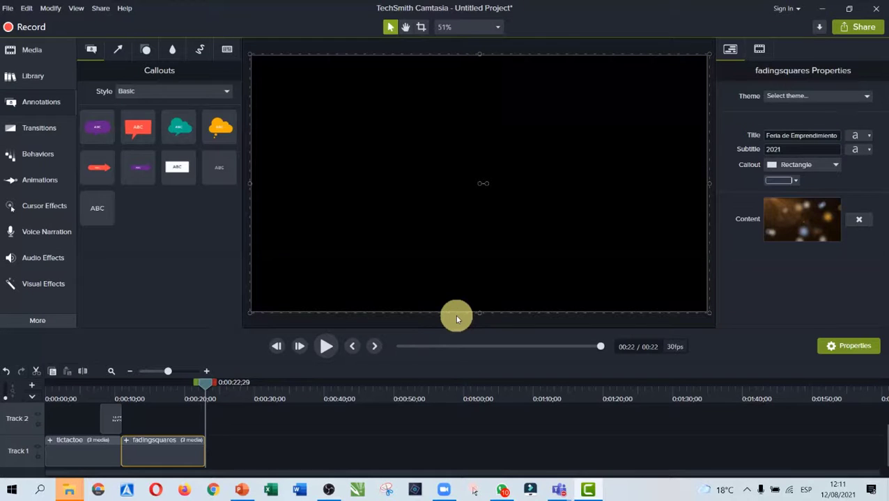
Add the background music "1 . Música De Fondo Para Presentaciones y Videos Corporativos_50k.mp3" from the imported media to the start of Track 3.
left_click(40, 56)
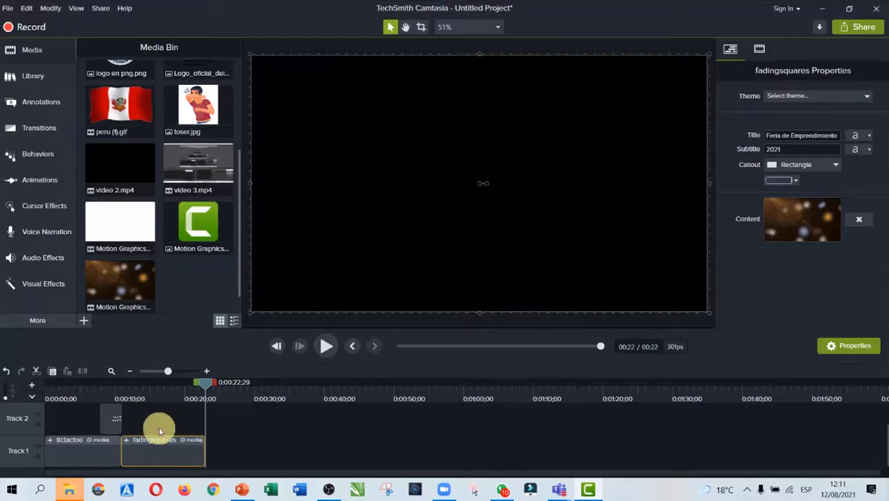
scroll(159, 427, "up", 1)
scroll(159, 427, "up", 1)
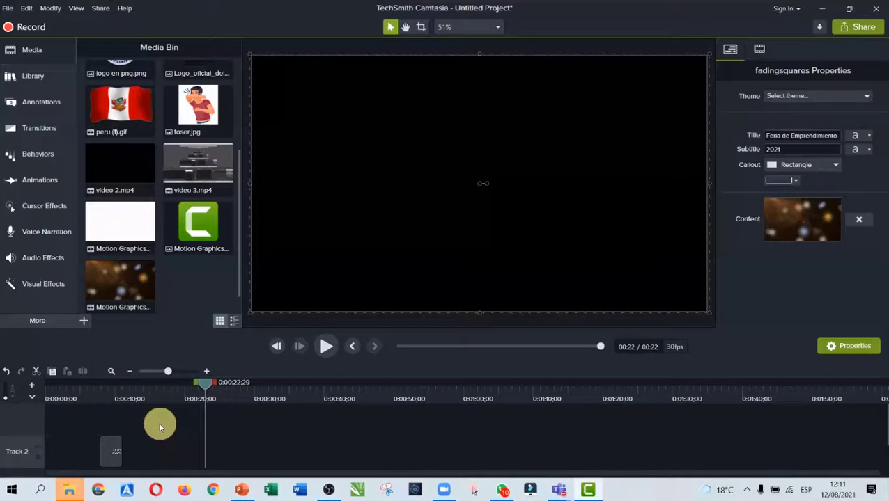
left_click_drag(239, 290, 241, 168)
key("ctrl+shift+m")
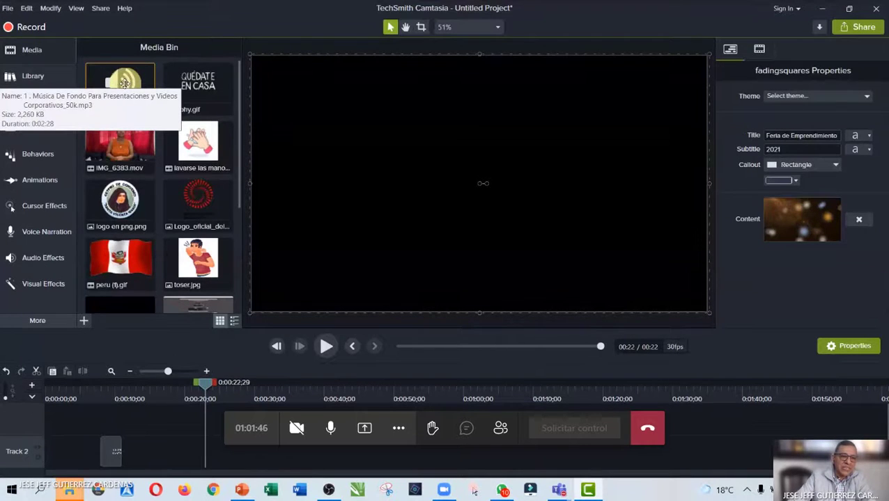
left_click_drag(124, 84, 116, 421)
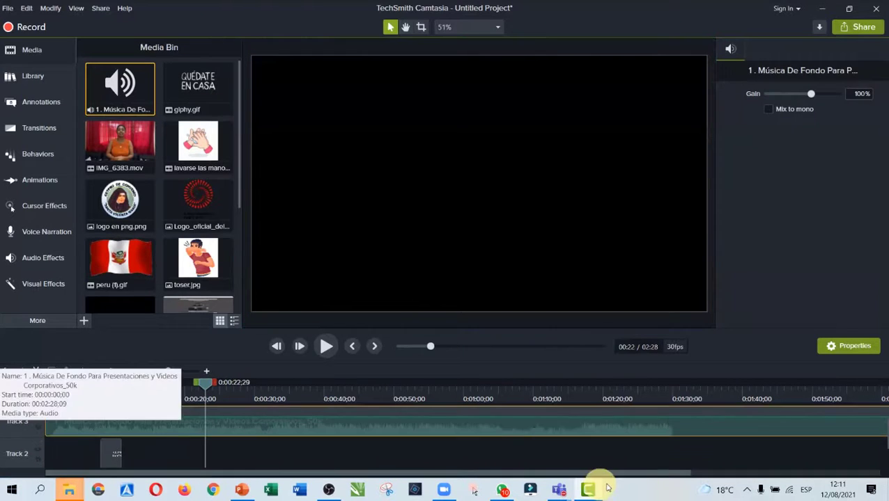
Shorten the background music on Track 3 so it ends at 0:00:22;29, together with the fadingsquares intro.
scroll(610, 451, "down", 3)
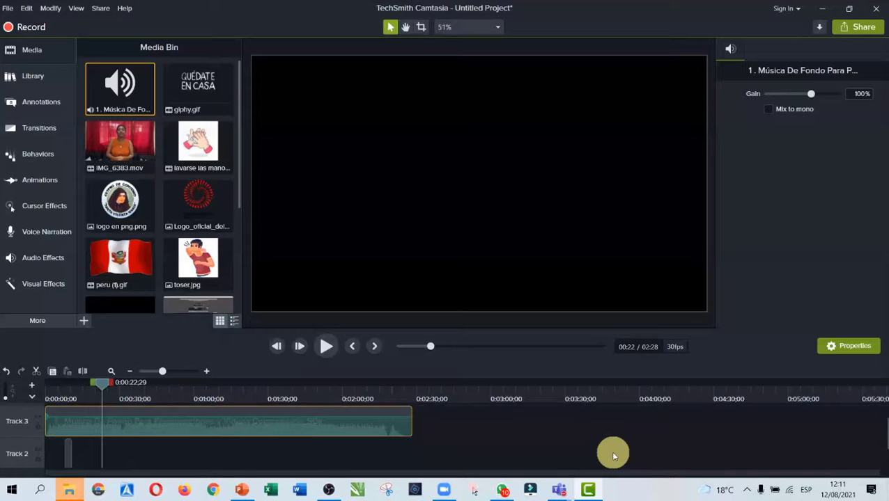
scroll(612, 456, "down", 2)
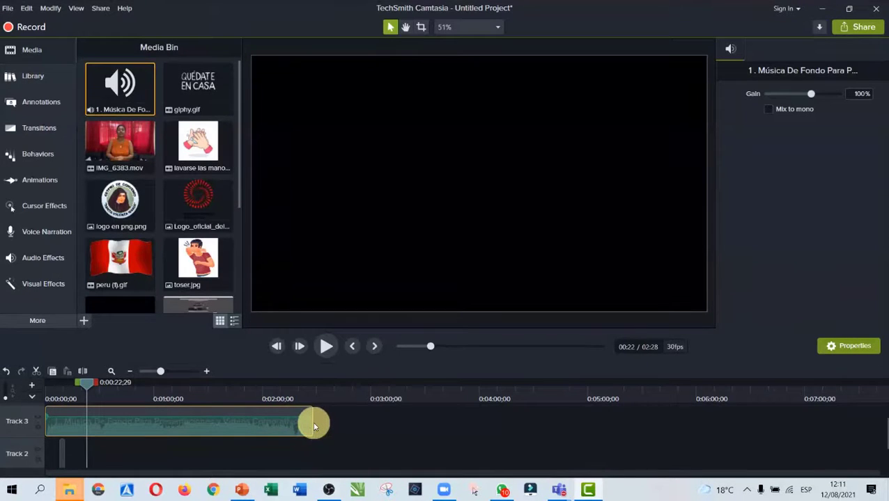
left_click_drag(312, 427, 84, 423)
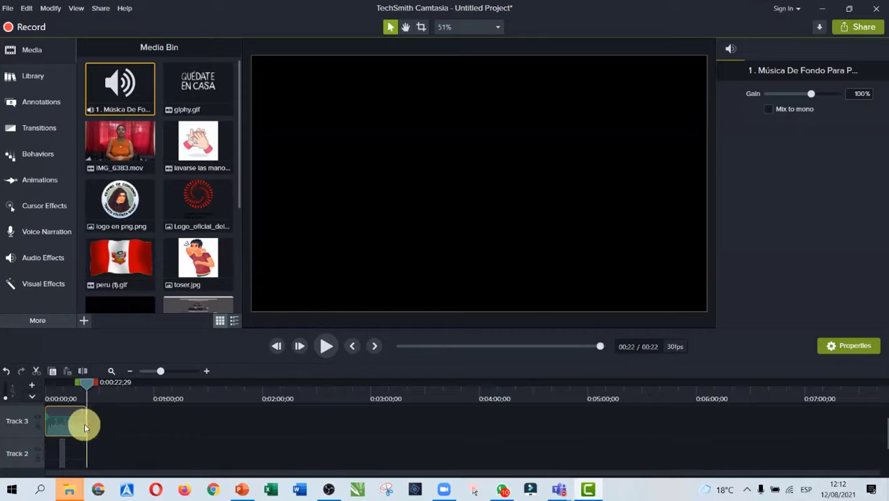
left_click(124, 426)
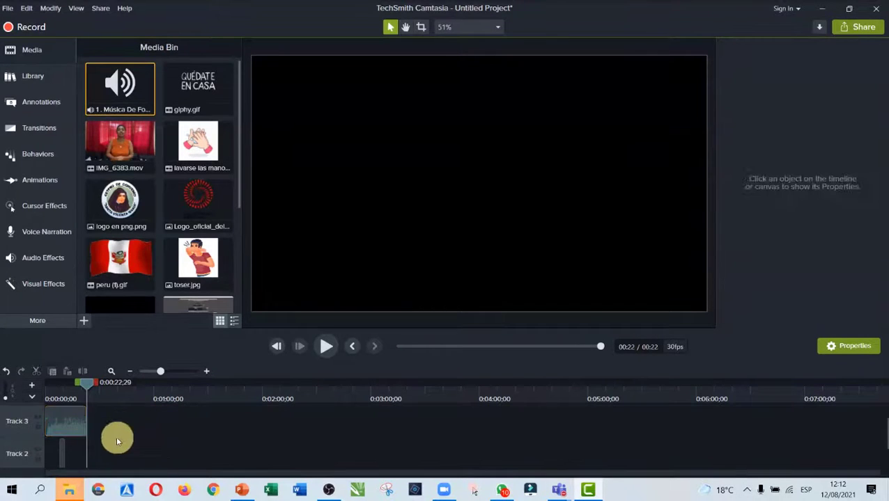
Examine how the music, the title callout and the two intros line up across Tracks 1 to 3.
scroll(116, 436, "up", 3)
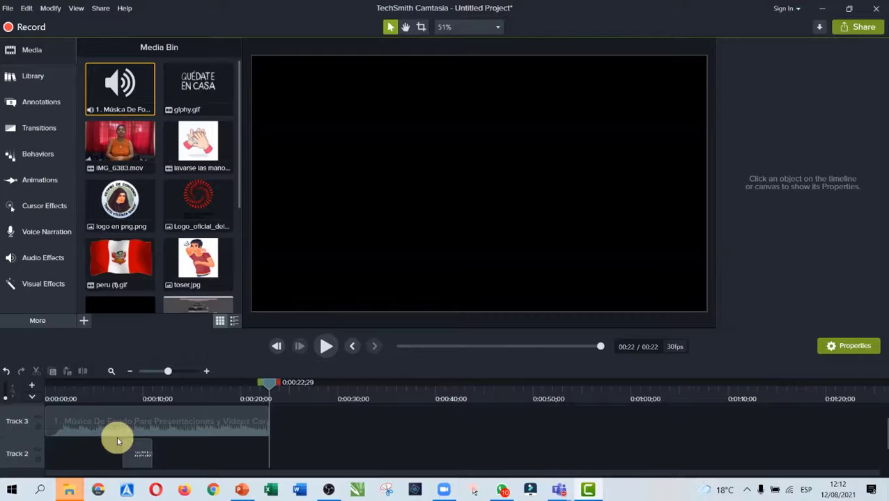
scroll(117, 442, "up", 1)
scroll(249, 447, "down", 2)
scroll(248, 448, "up", 1)
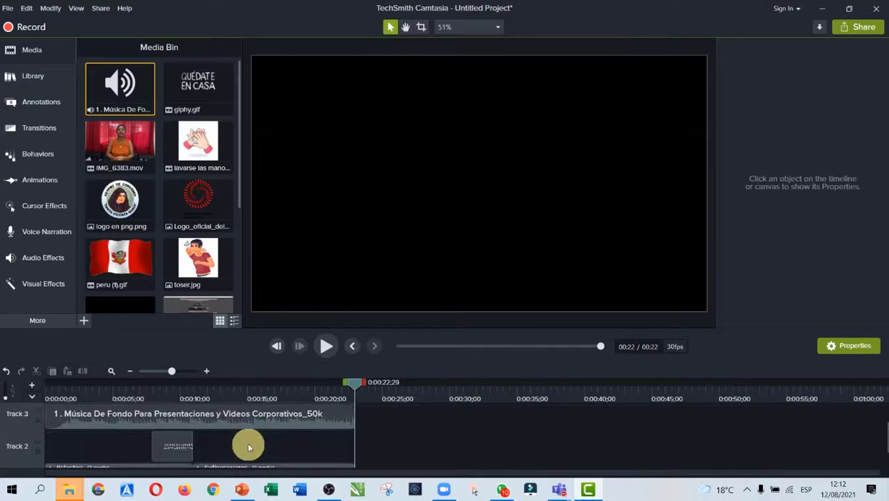
scroll(248, 448, "down", 1)
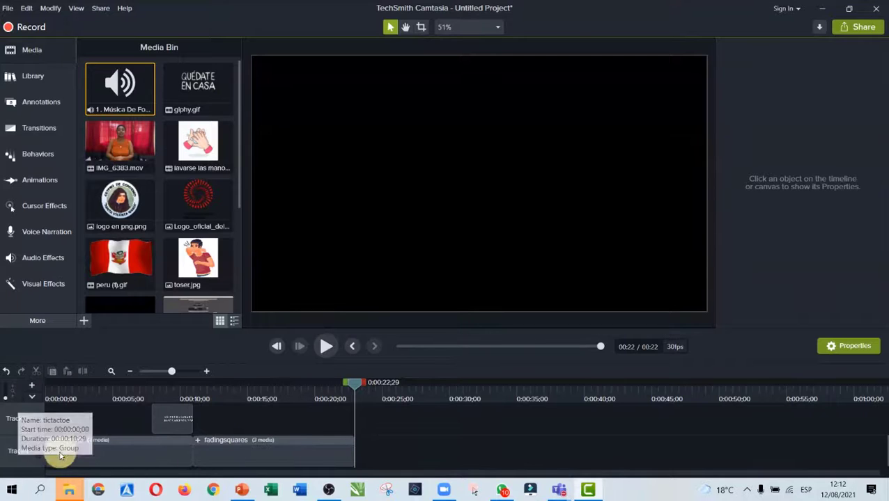
scroll(178, 459, "up", 1)
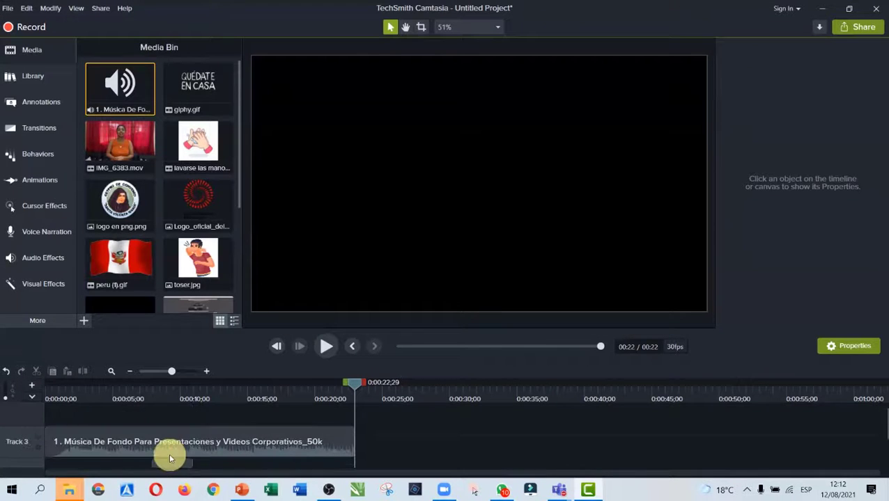
scroll(140, 446, "down", 1)
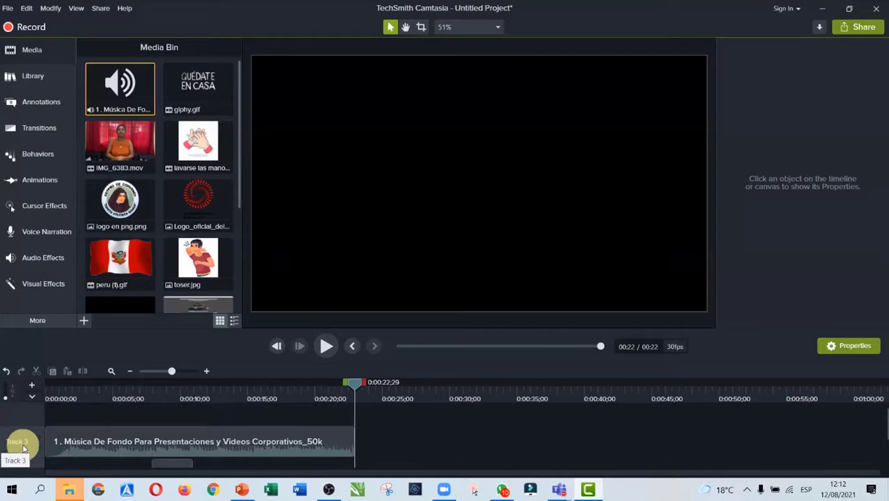
scroll(23, 448, "down", 1)
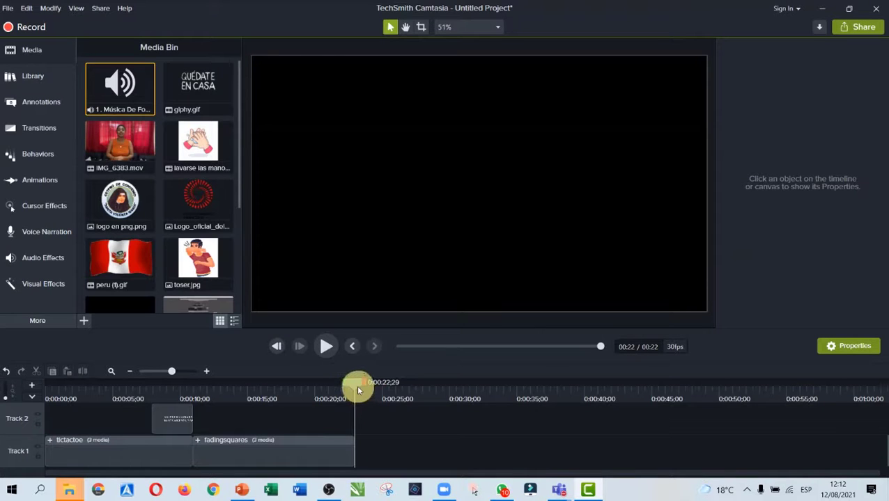
Play the whole timeline from 0:00:00;00 to check the intros with the background music.
left_click_drag(358, 390, 36, 402)
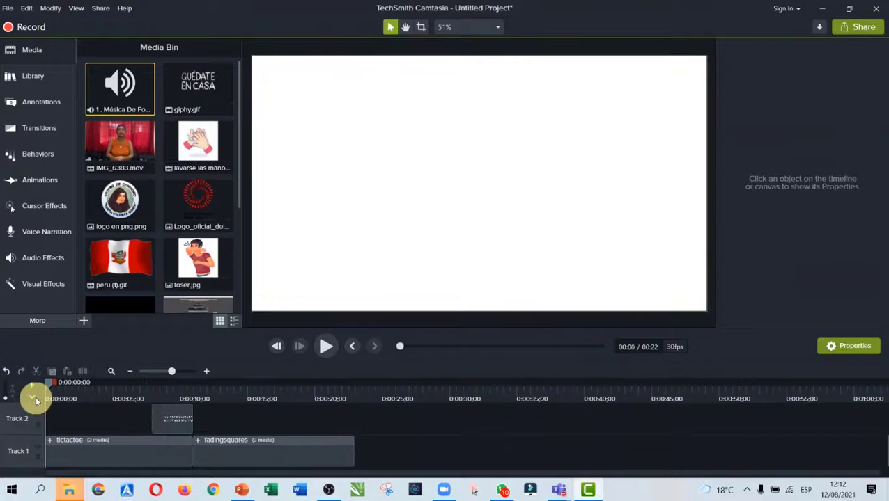
left_click(324, 347)
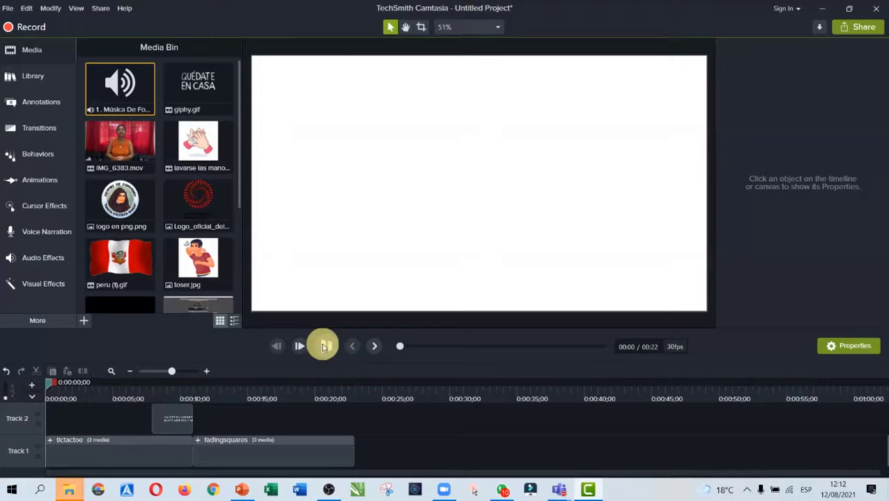